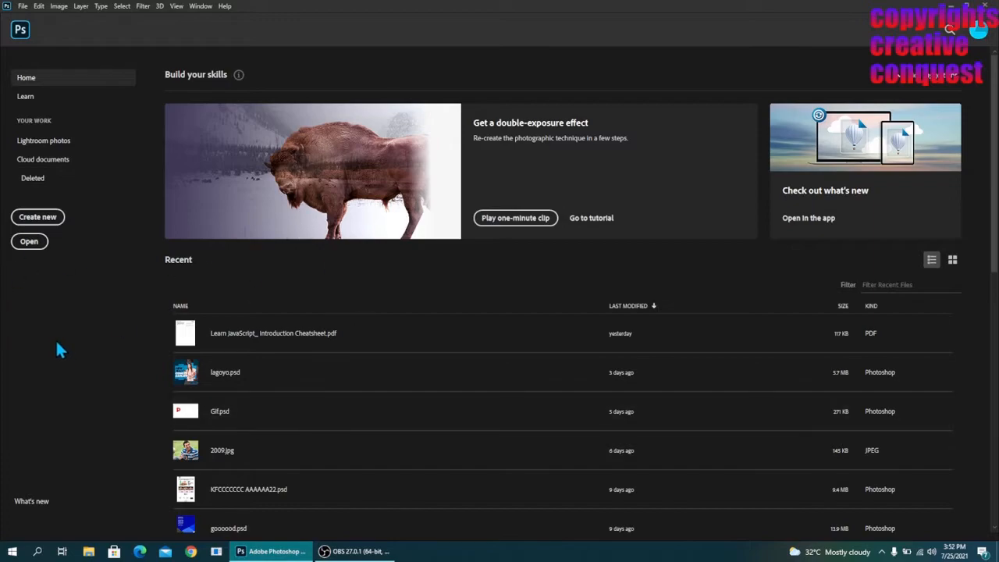
- Create a new 1000 × 1000 px RGB document at 300 pixels/inch with a white background
left_click(61, 222)
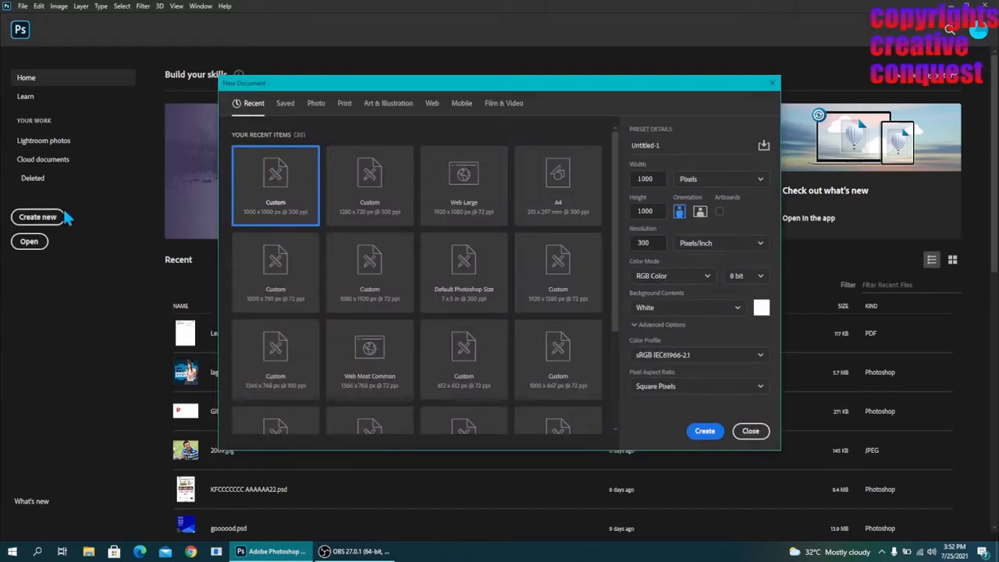
left_click(704, 431)
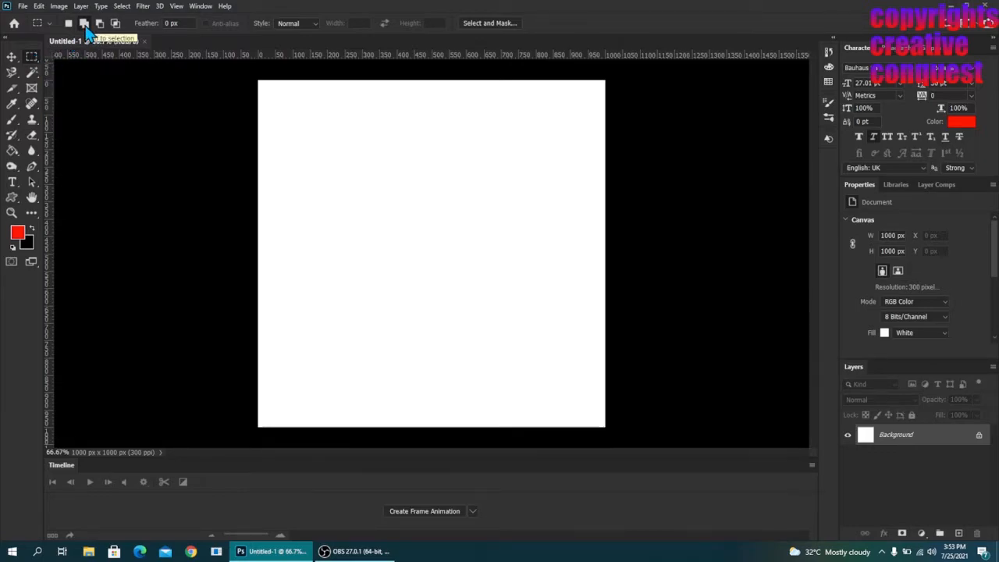
left_click_drag(300, 92, 488, 167)
left_click_drag(310, 192, 565, 289)
left_click(256, 155)
- Set marquee selections to add to each other and select a square area, nudged up to the middle of the canvas
left_click(82, 24)
left_click_drag(374, 216, 564, 327)
key("Up")
key("Up")
key("Up")
key("Up")
key("Up")
key("Up")
key("Up")
key("Up")
key("Up")
key("Up")
key("Up")
key("Up")
key("Up")
key("Up")
- Add four rectangular areas around the central square to the selection: wide ones above and below, tall ones at either side, separated by gaps
left_click_drag(267, 90, 489, 197)
left_click_drag(501, 89, 375, 419)
left_click_drag(362, 210, 277, 420)
- Fill the five selected areas with a light red foreground colour on a new layer and clear the selection
left_click(17, 232)
left_click(615, 137)
left_click(780, 121)
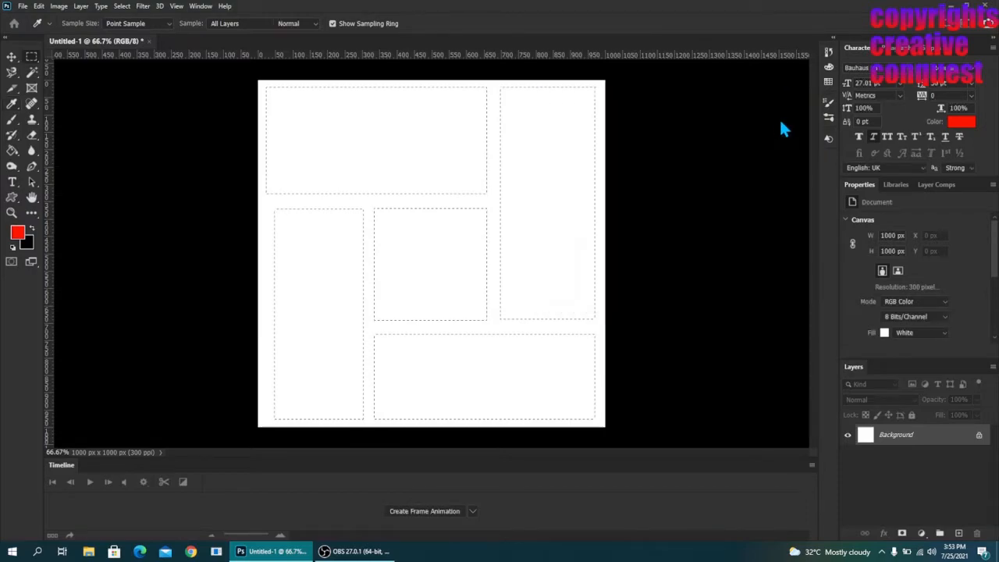
left_click(958, 532)
key("alt+BackSpace")
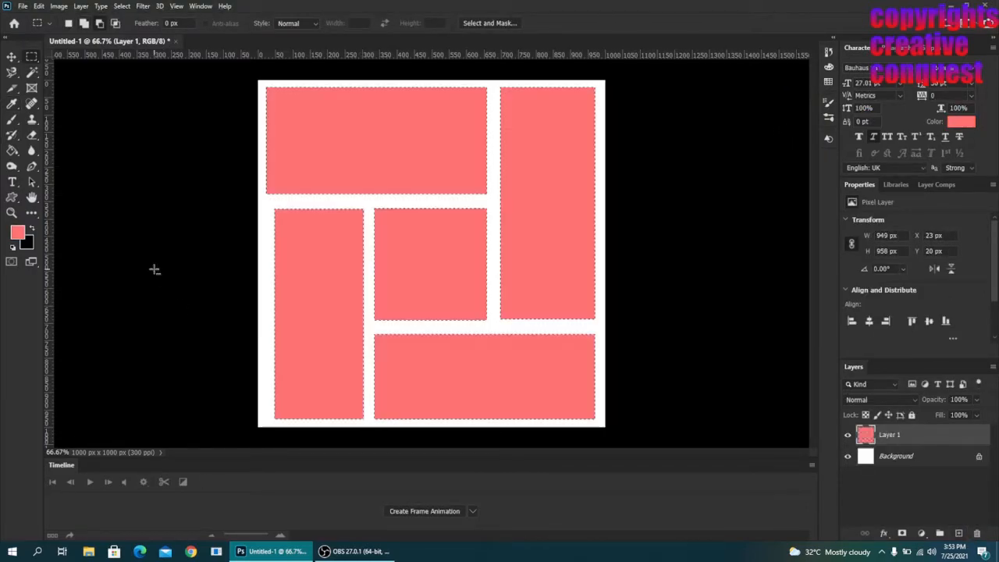
left_click(12, 58)
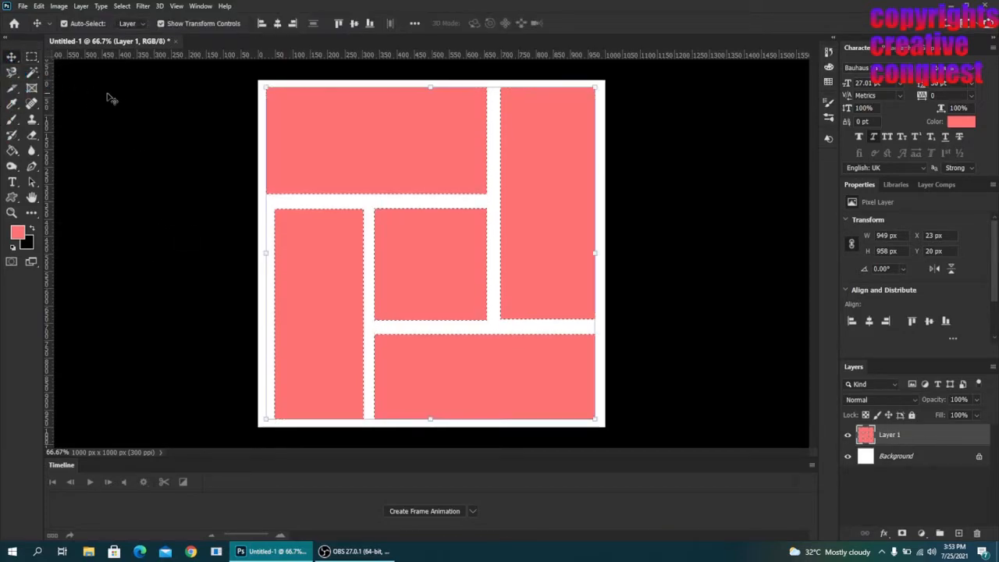
key("ctrl+d")
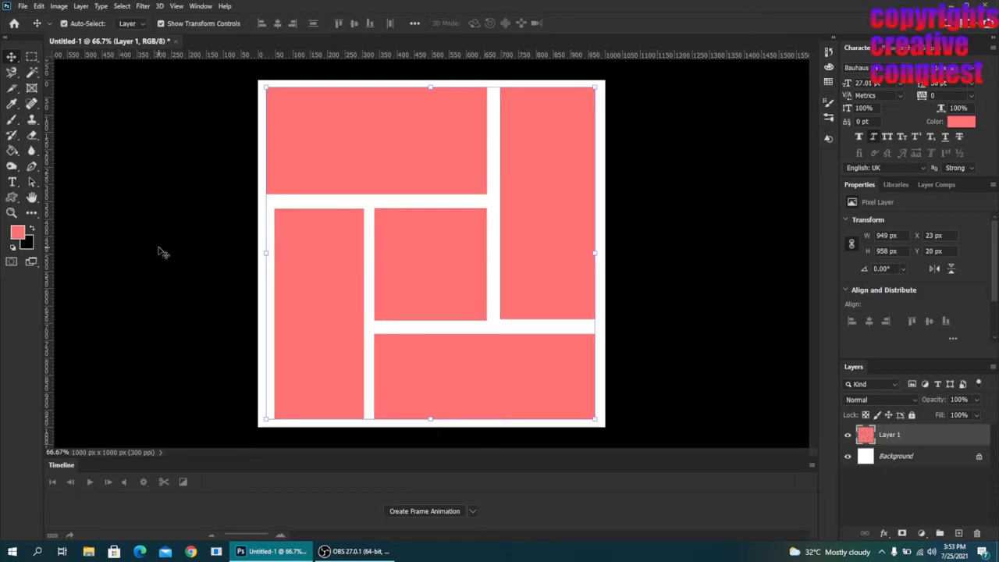
left_click(182, 252)
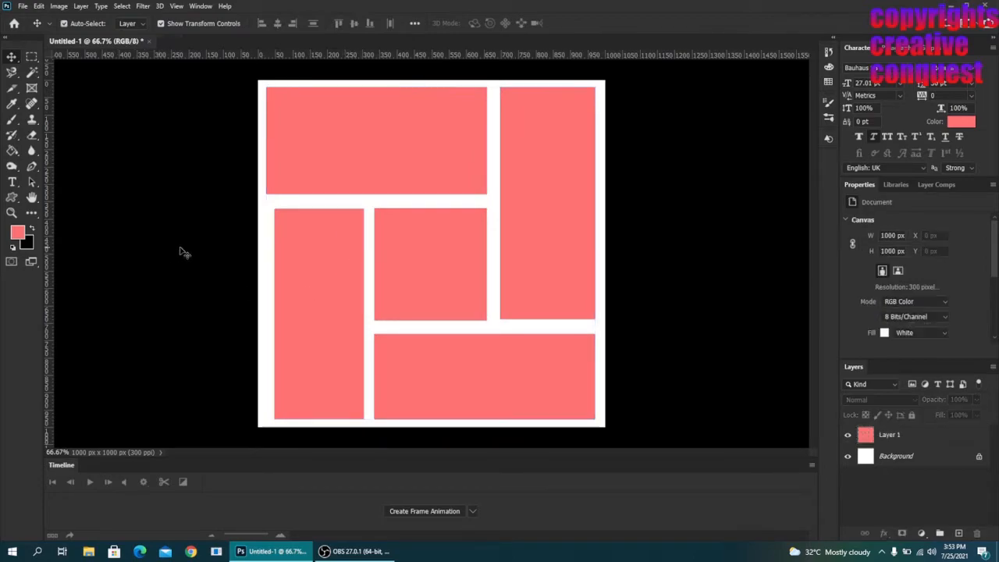
- Place the image com.windows11wallpaper4k893_1 from the Pictures folder as a linked file above Layer 1
left_click(930, 442)
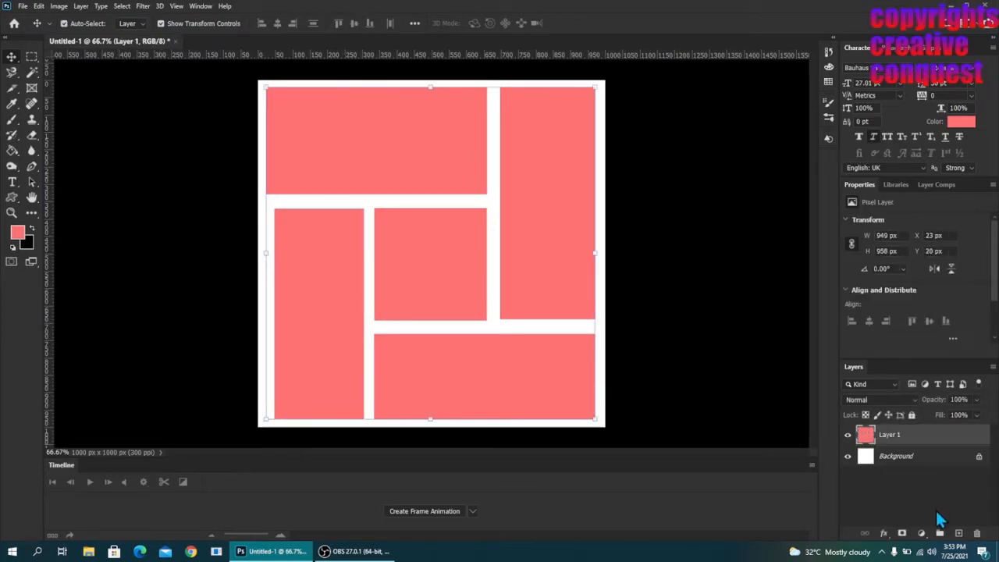
left_click(24, 6)
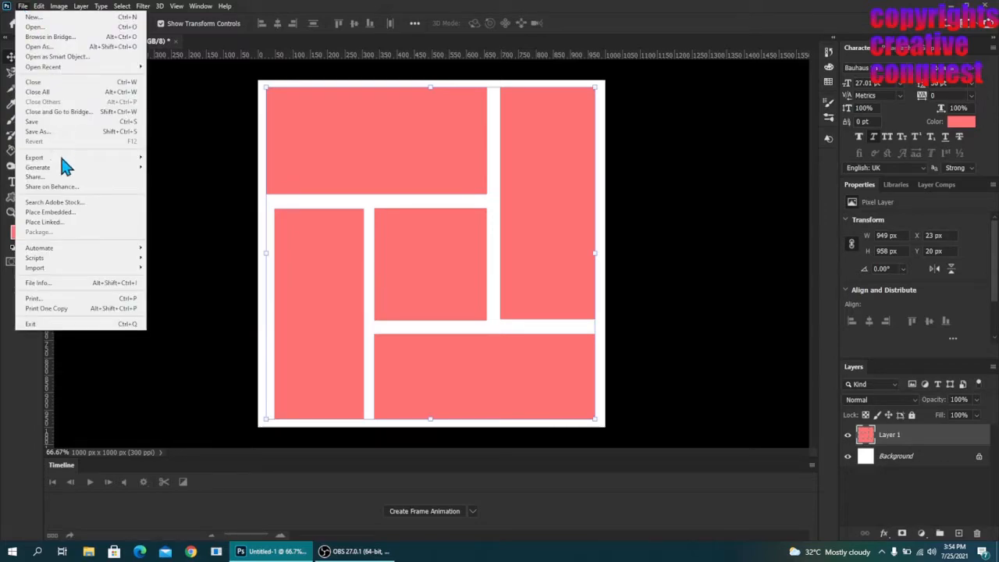
left_click(54, 221)
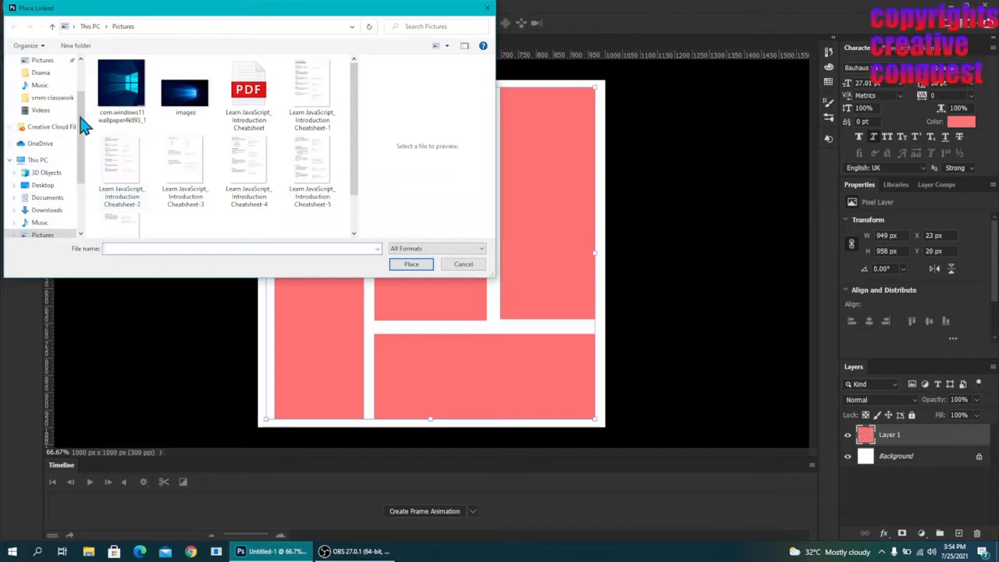
left_click(126, 87)
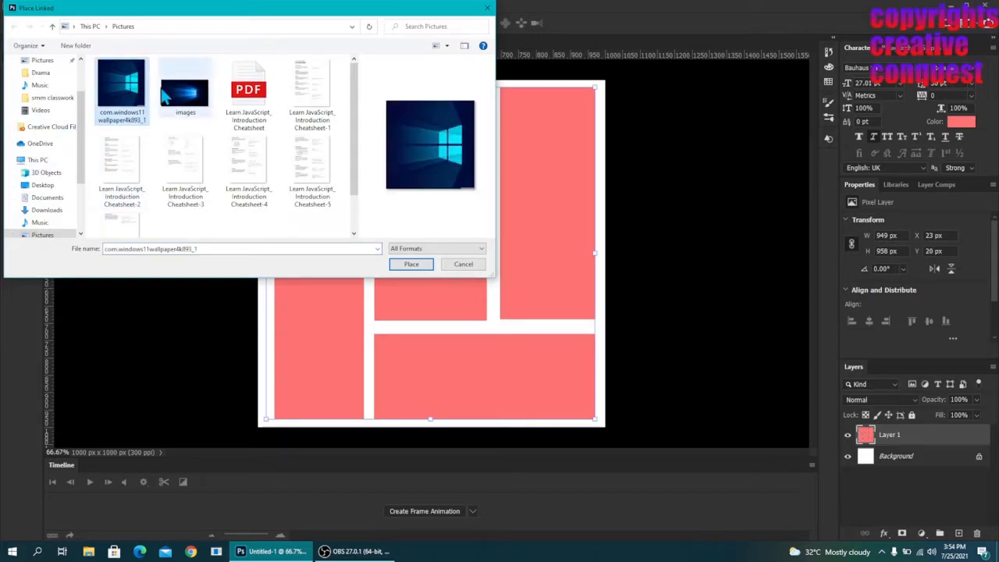
left_click(426, 266)
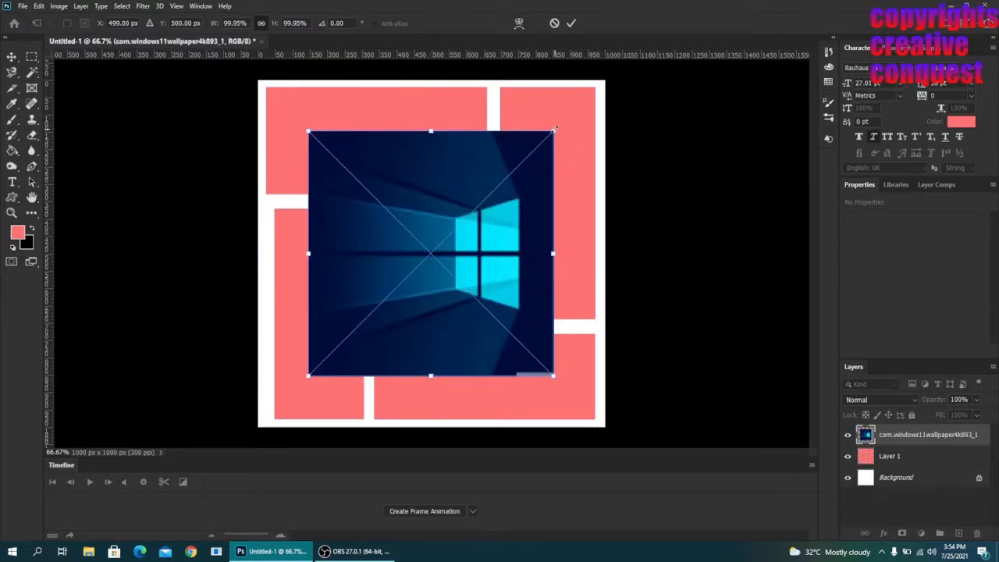
- Scale the placed wallpaper to about 142% so it covers the whole canvas and commit the placement
left_click_drag(552, 130, 605, 79)
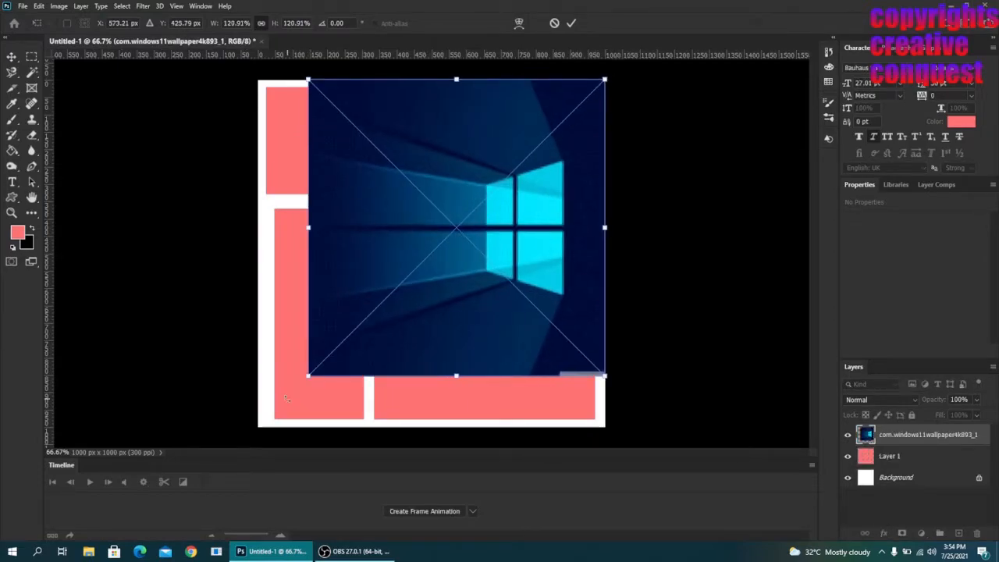
left_click_drag(308, 376, 253, 416)
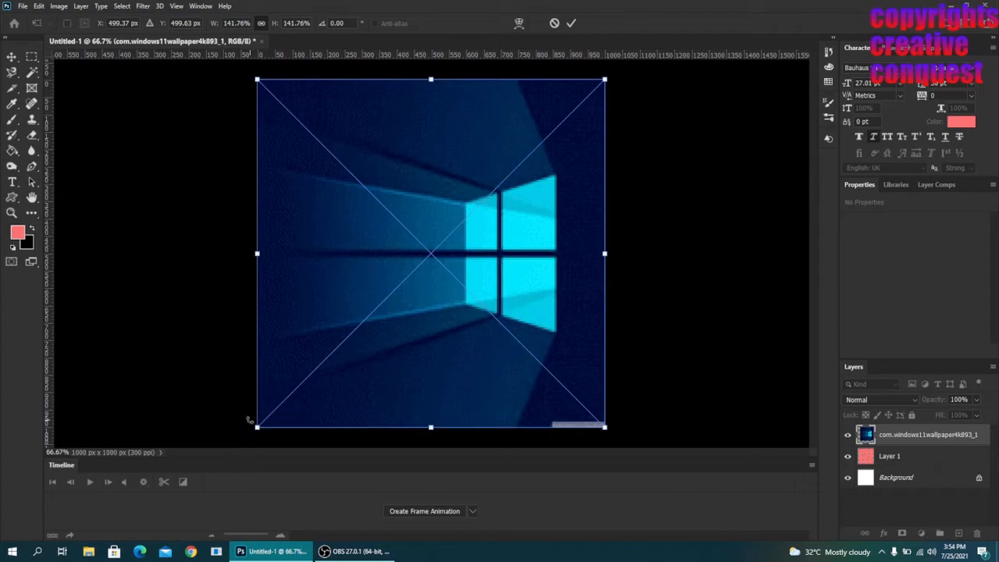
key("Return")
left_click(679, 306)
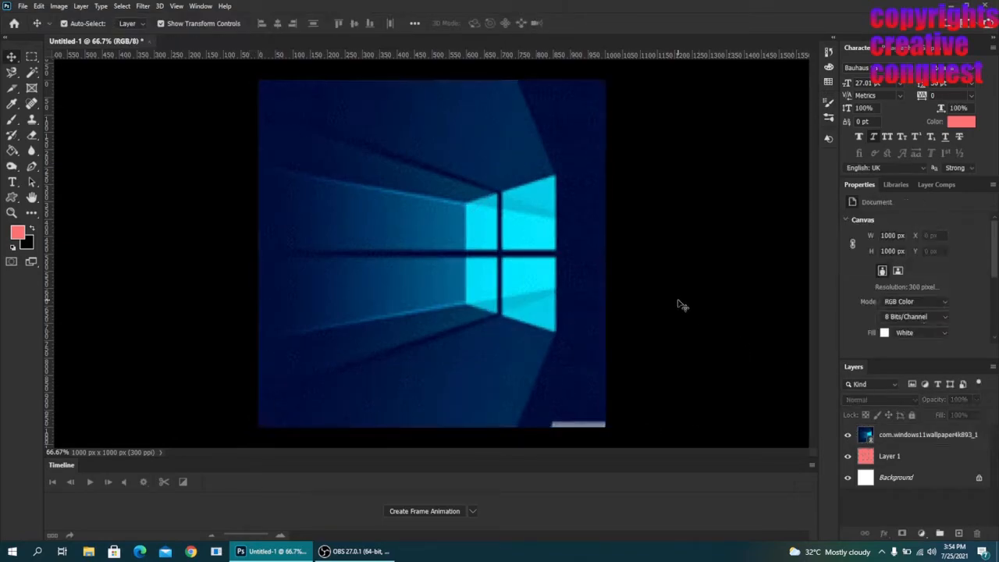
- Turn the wallpaper layer into a clipping mask on Layer 1's light red rectangles
left_click(918, 437)
right_click(918, 437)
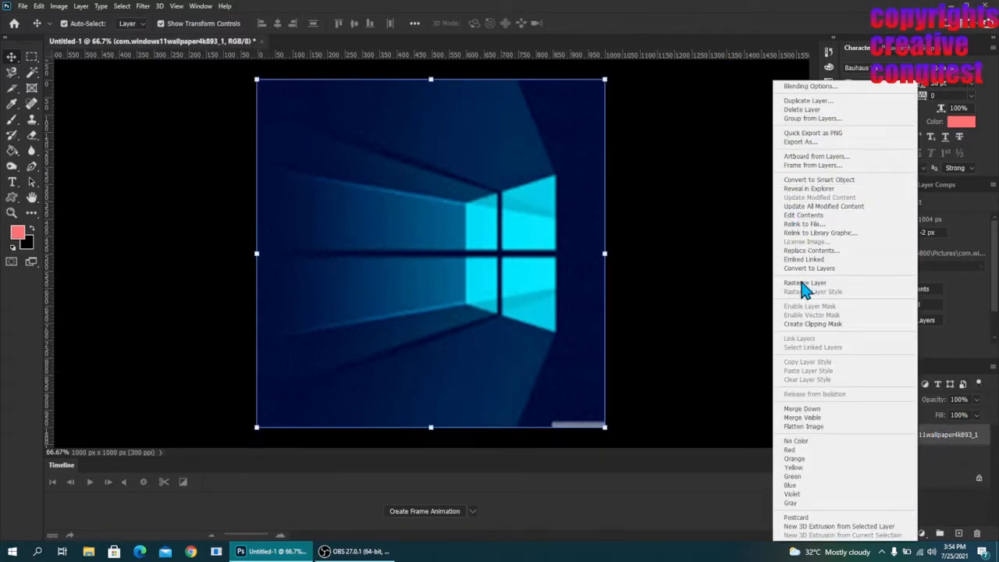
left_click(797, 327)
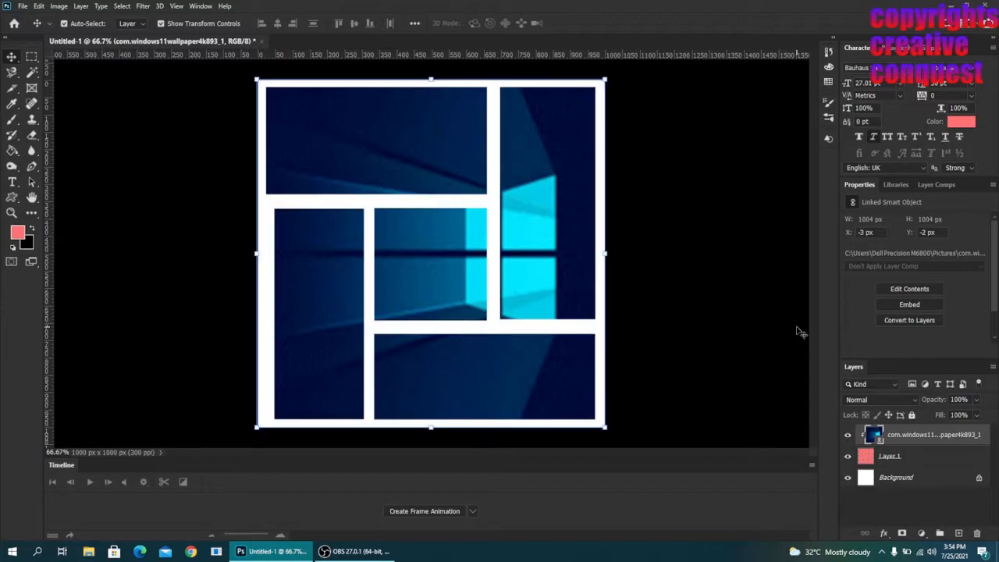
left_click(677, 319)
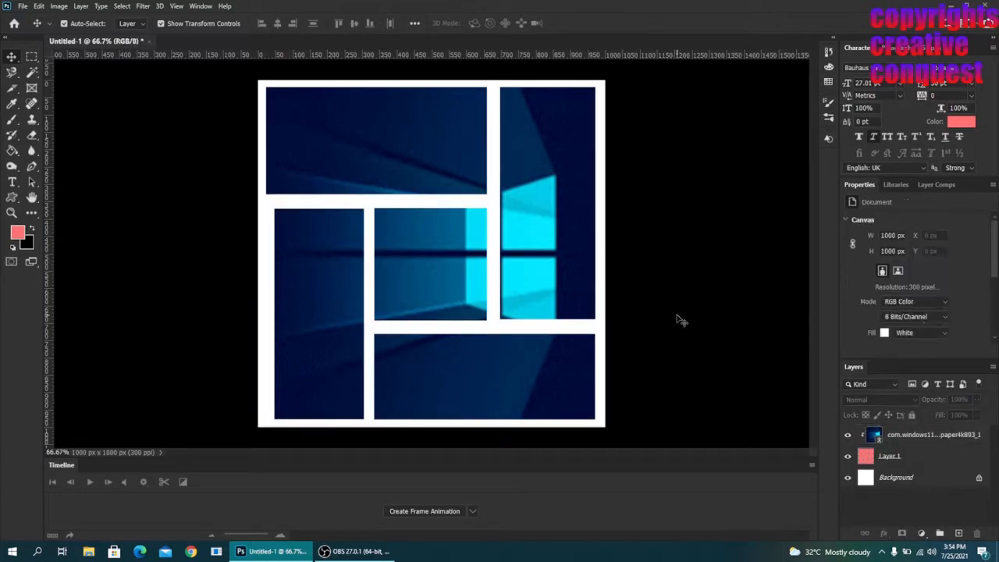
- Add a red stroke and a drop shadow to Layer 1 with layer styles
left_click(945, 458)
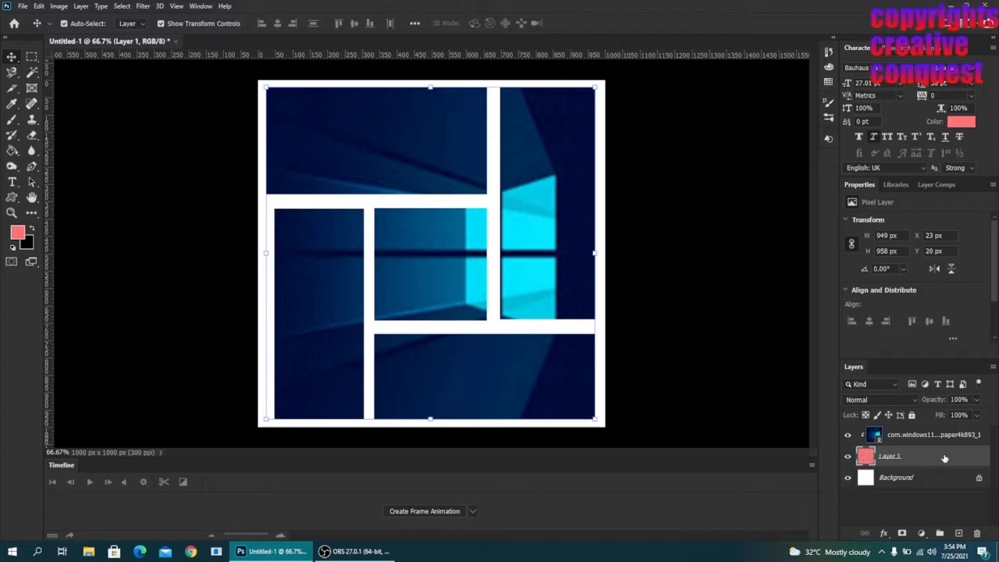
right_click(944, 458)
left_click(936, 465)
double_click(937, 463)
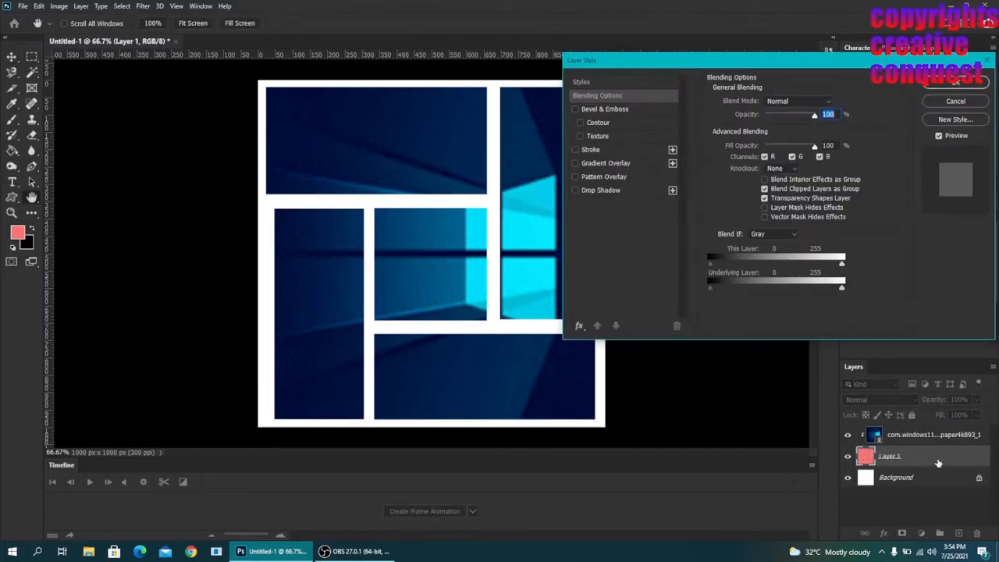
left_click(575, 149)
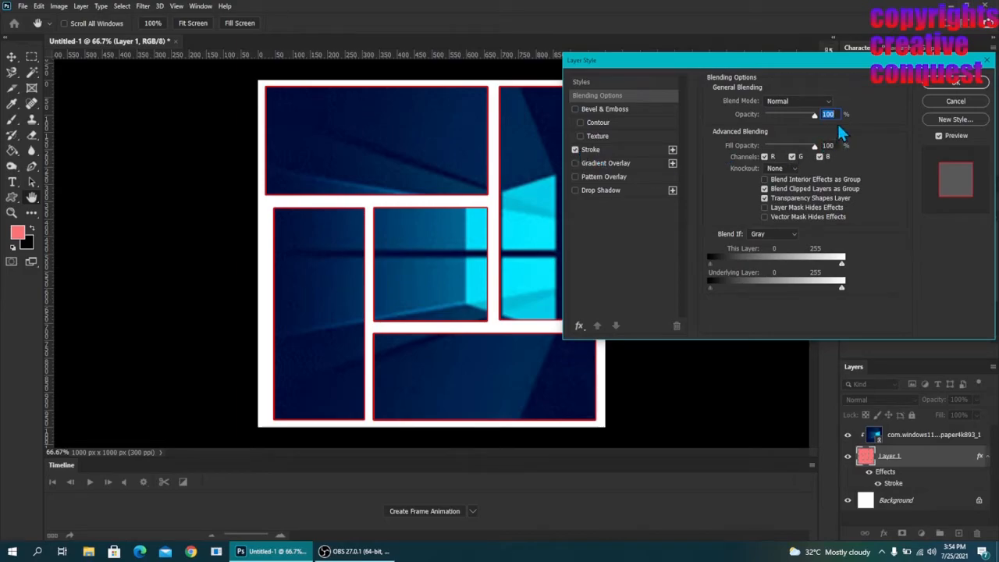
left_click(574, 190)
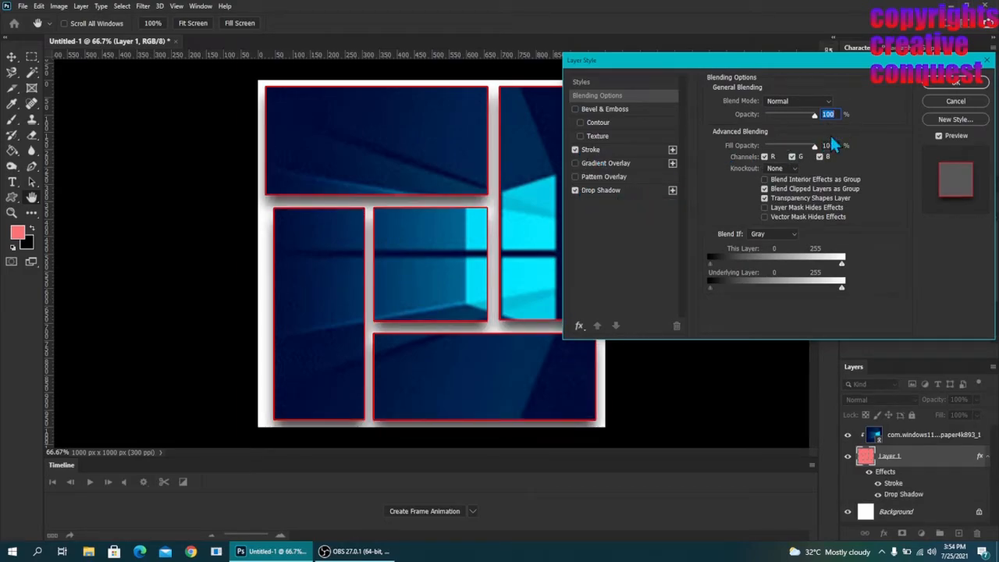
left_click(954, 83)
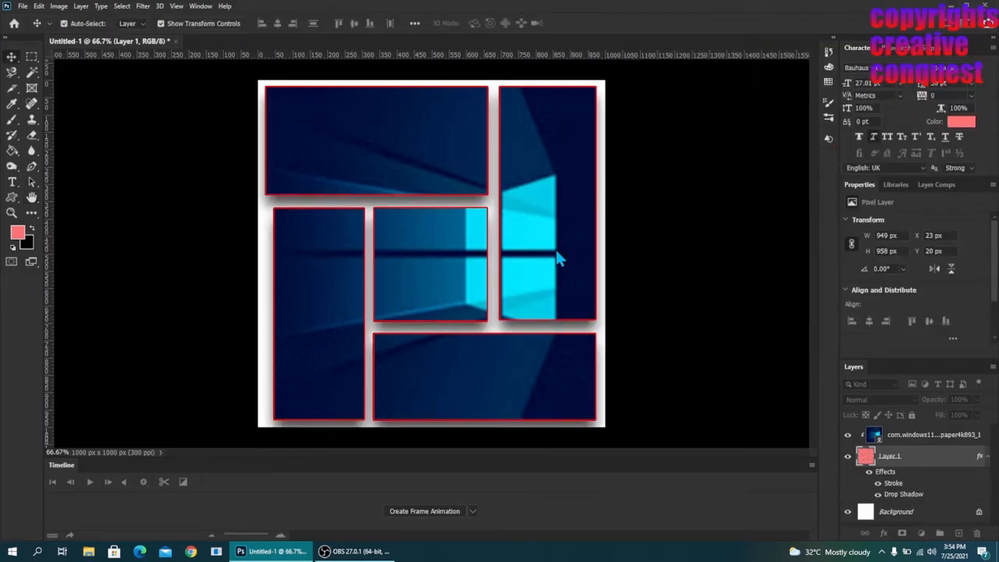
left_click(647, 241)
- Create a second 1000 × 1000 px document with a white background
left_click(23, 6)
left_click(31, 23)
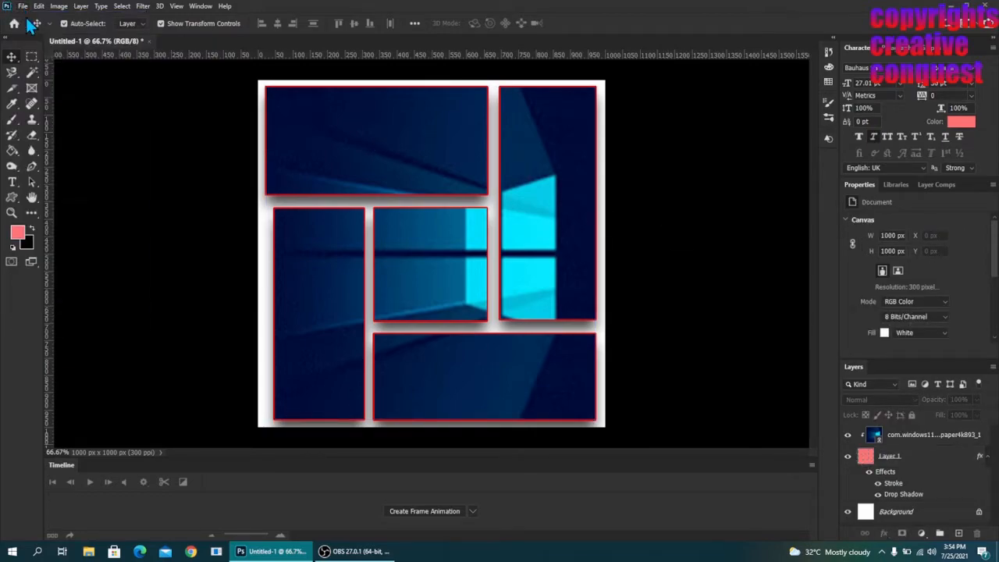
left_click(706, 431)
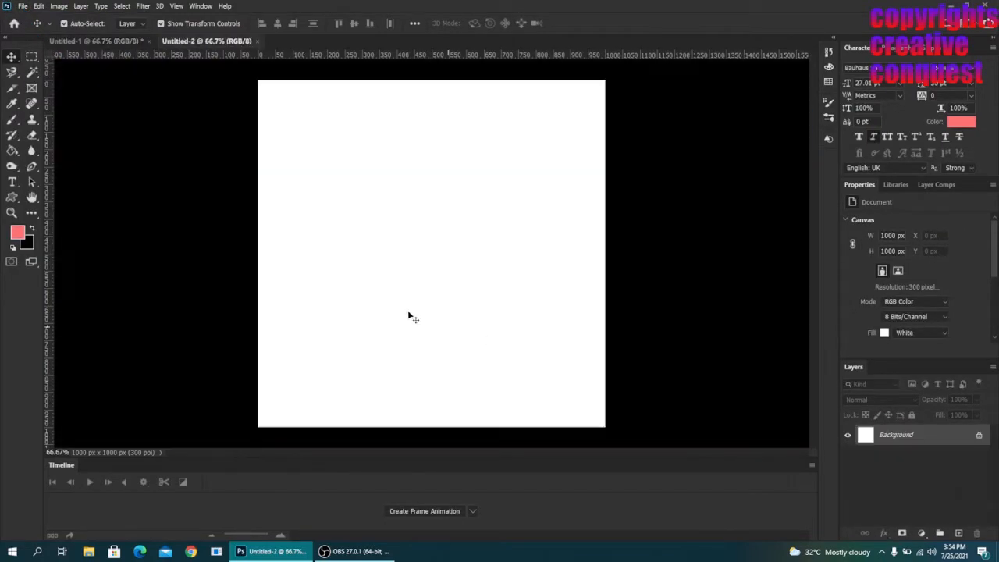
- Draw a light red 330 × 330 px square with the Rectangle tool and move it to the centre of the canvas
left_click(12, 195)
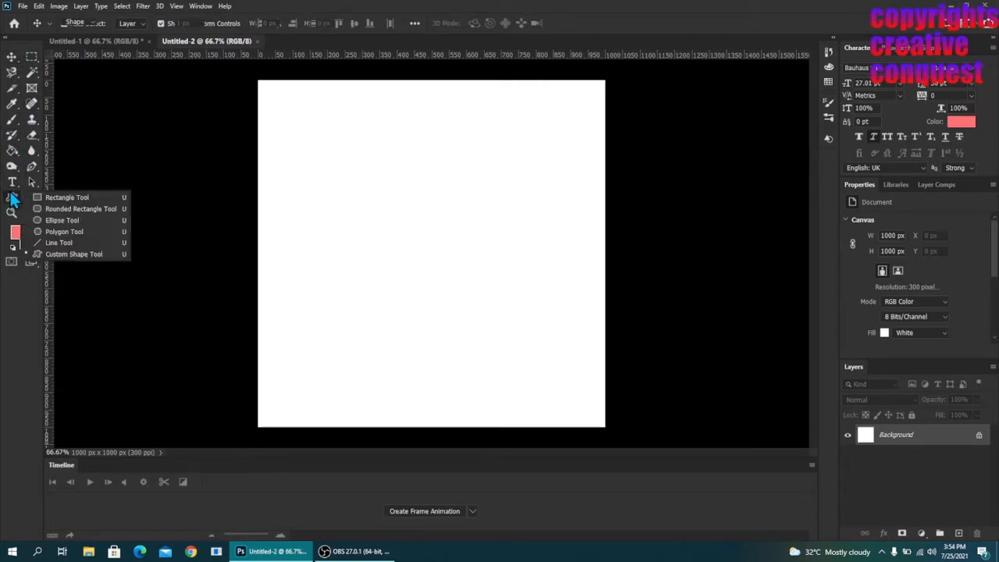
left_click(69, 197)
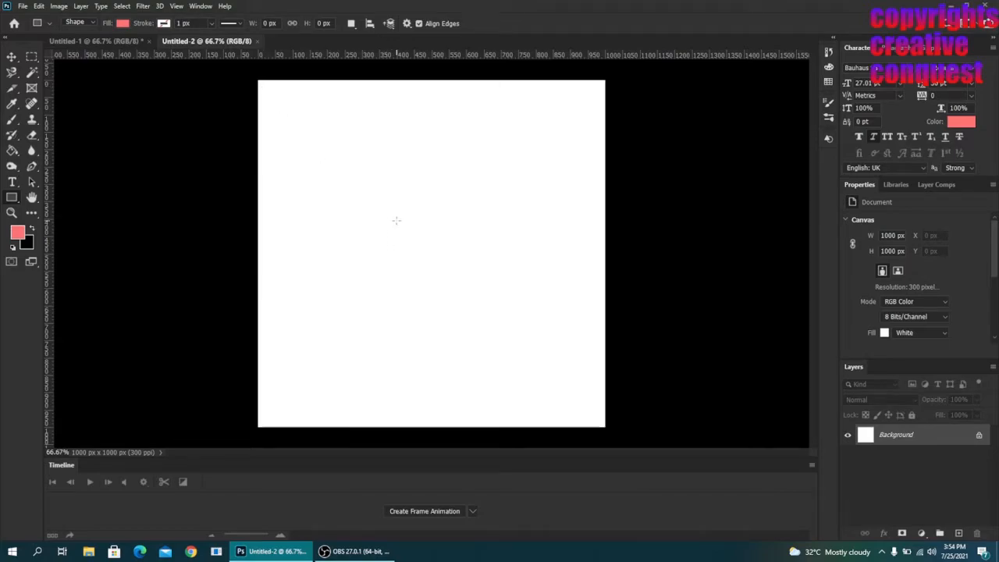
left_click_drag(393, 230, 584, 344)
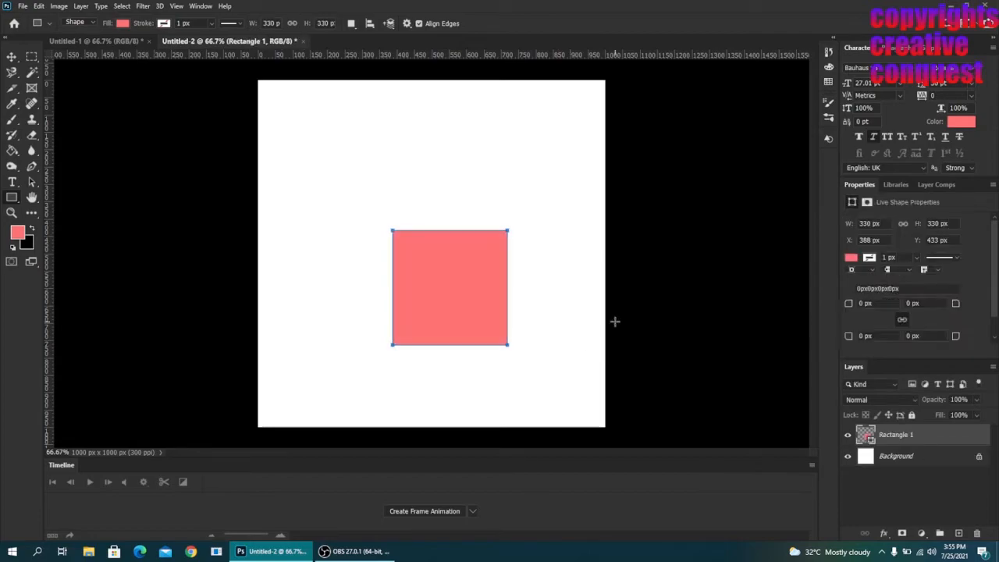
left_click(11, 57)
left_click_drag(414, 314, 396, 281)
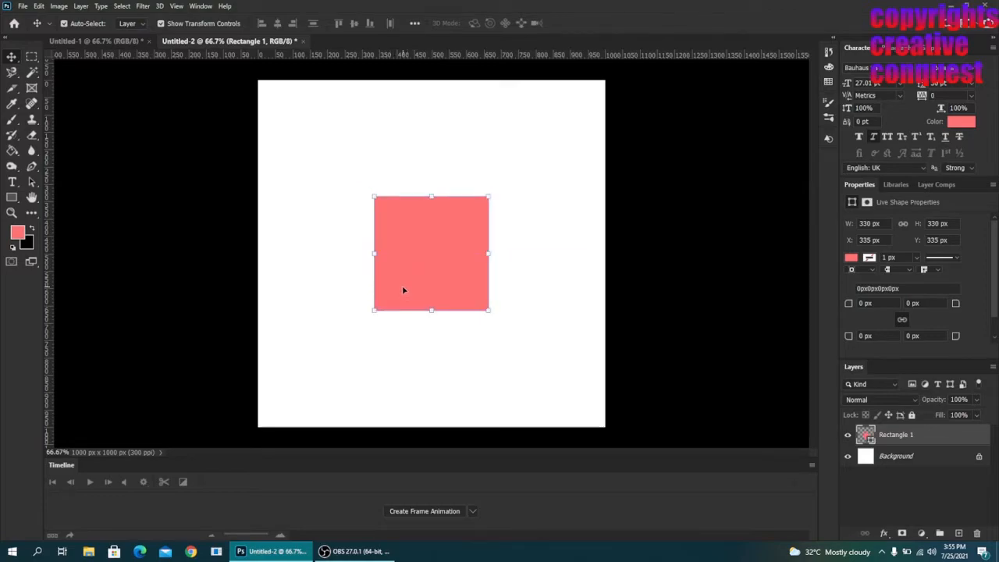
left_click(191, 190)
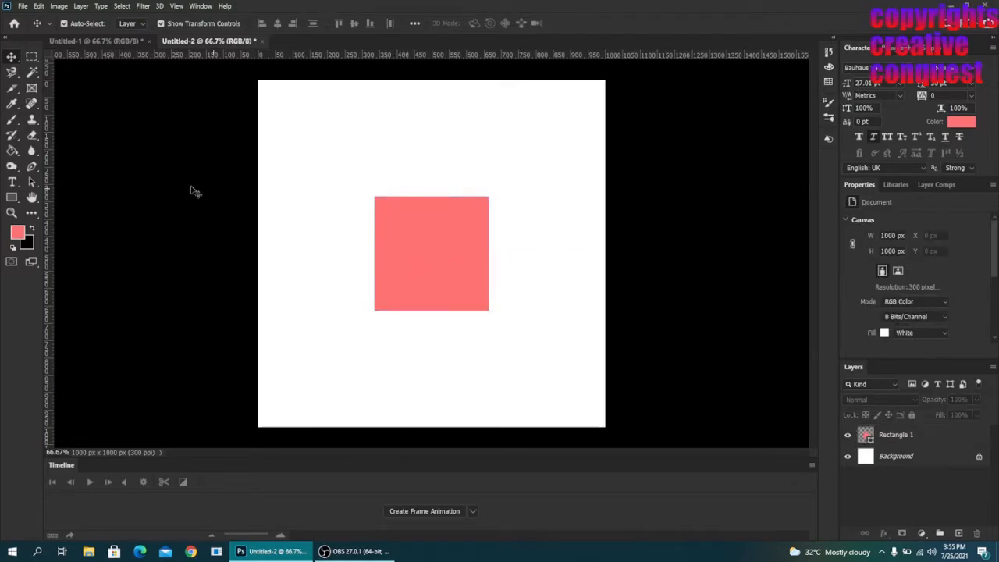
- Draw four light red rectangles around the square, including a bottom one about 645 × 294 px and a left one about 277 × 652 px
left_click(12, 197)
left_click_drag(264, 88, 486, 180)
left_click_drag(494, 87, 590, 362)
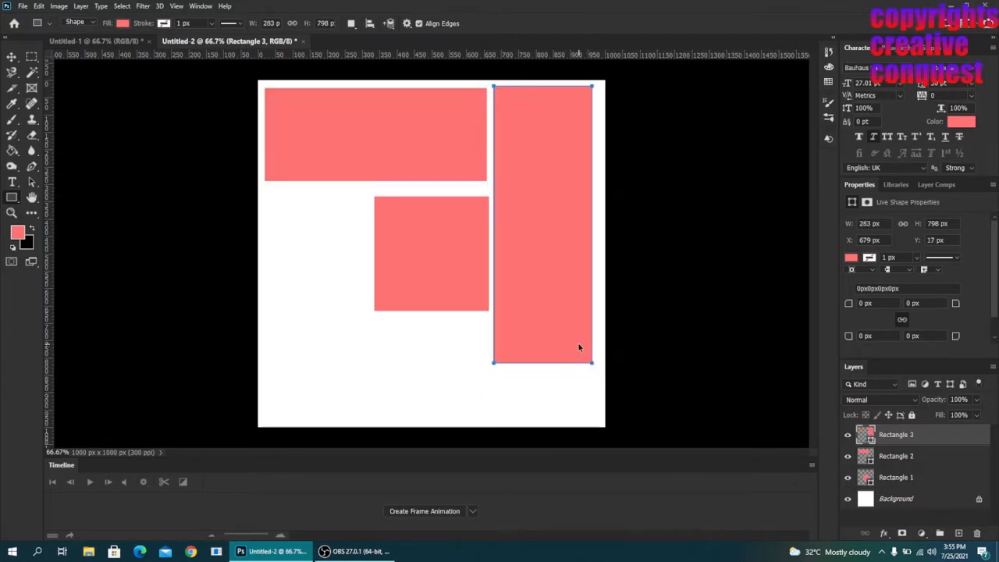
key("ctrl+z")
left_click_drag(501, 88, 376, 422)
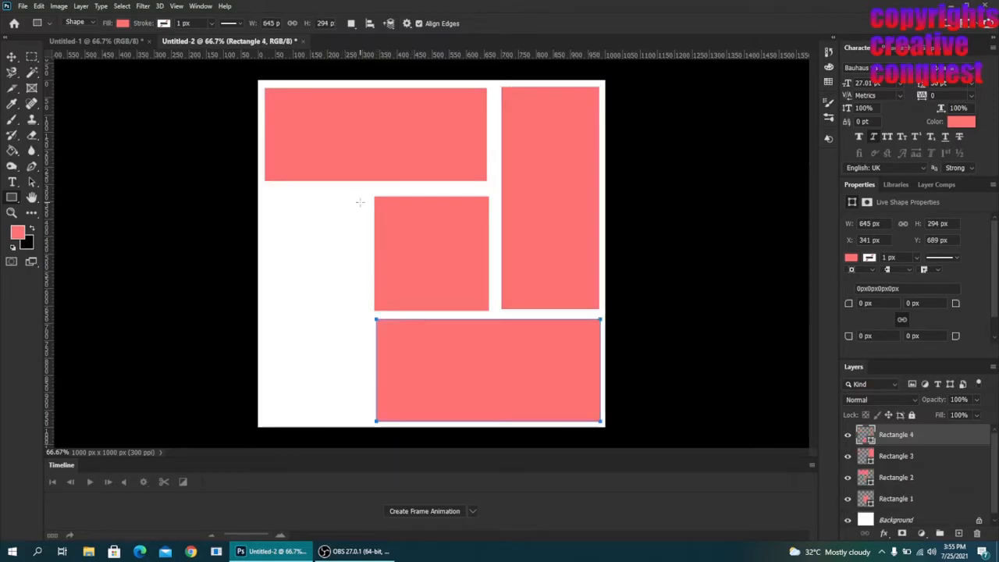
left_click_drag(365, 195, 270, 422)
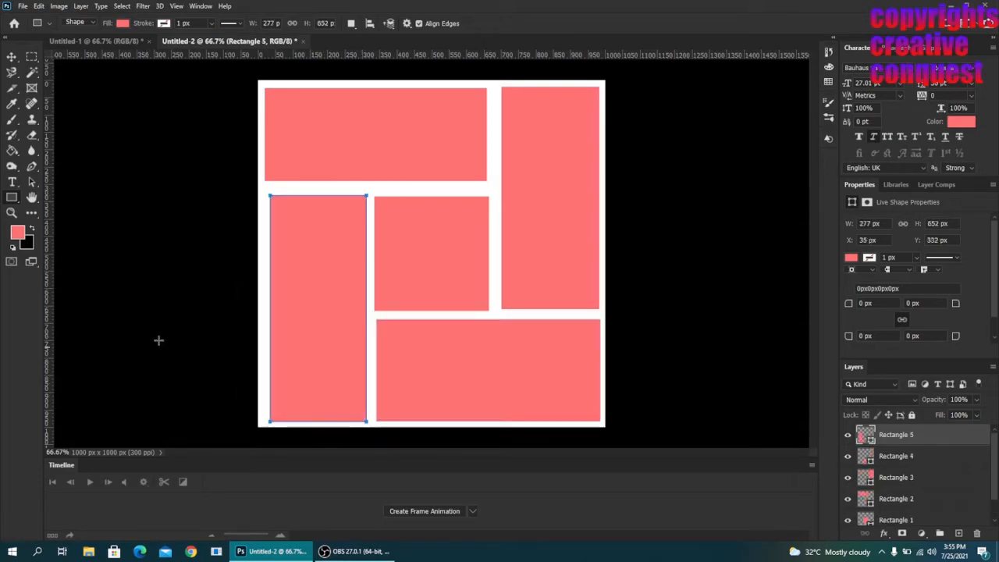
left_click(12, 59)
left_click(127, 120)
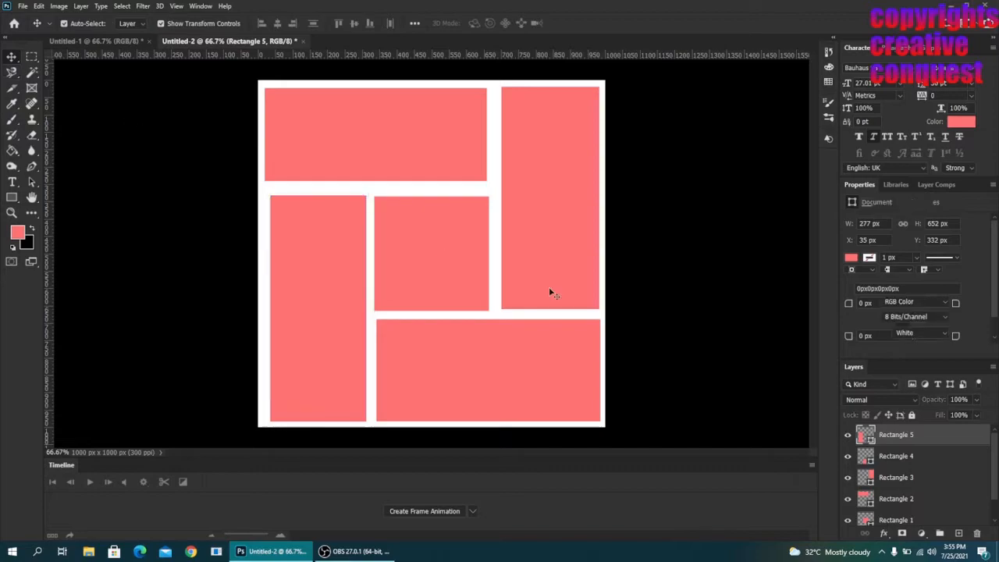
- Group the five rectangle layers, Rectangle 1 through Rectangle 5, into one layer group
left_click(927, 442)
scroll(932, 468, "down", 1)
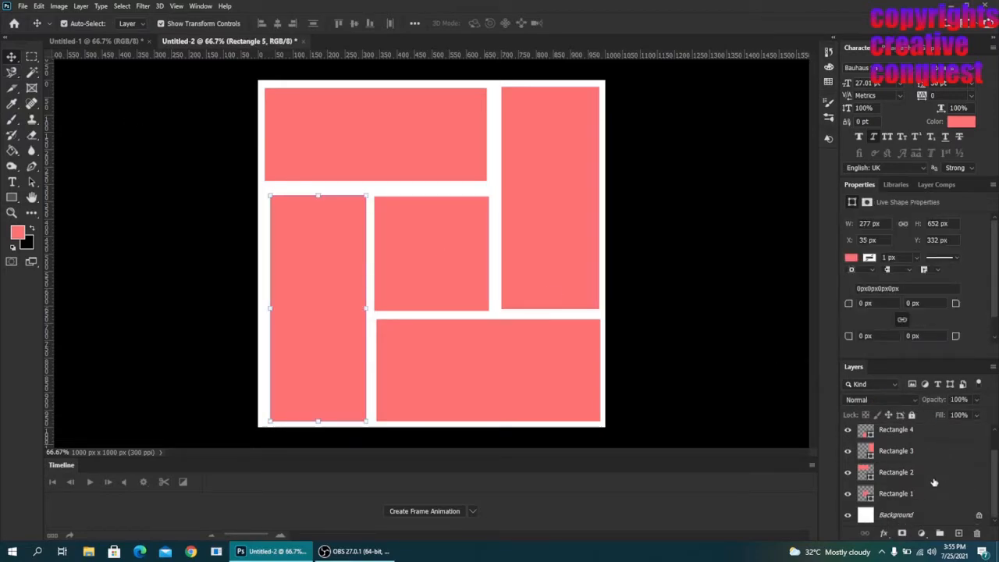
left_click(915, 493, "shift")
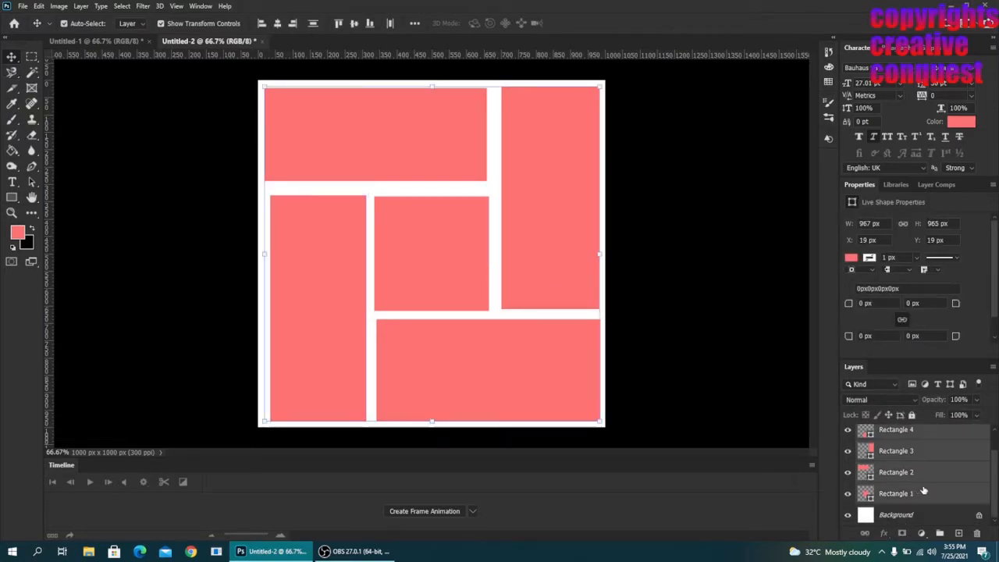
scroll(932, 464, "up", 1)
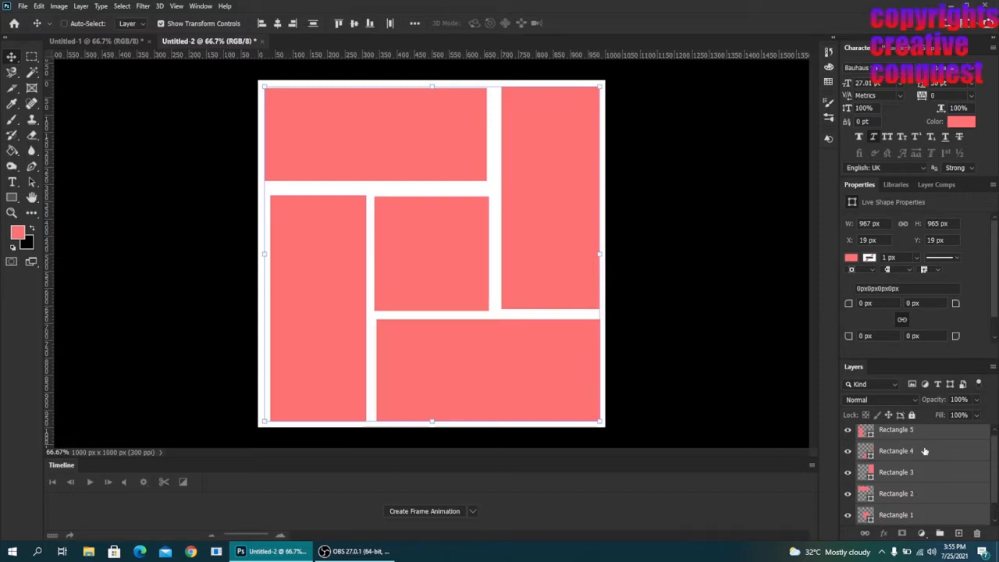
key("ctrl+g")
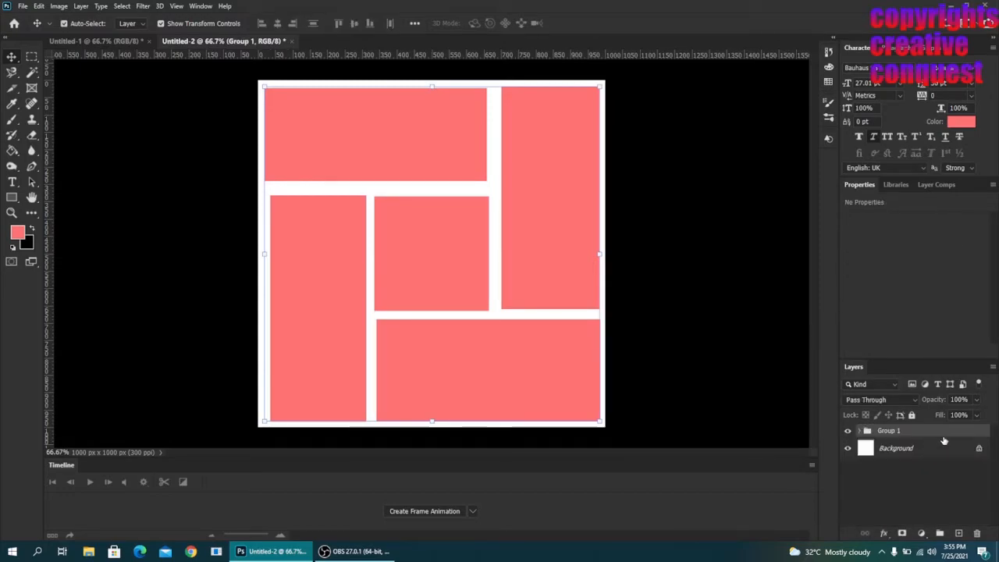
- Place the picture "images" as a linked file above the group, scaled to about 164% and positioned to cover the whole canvas
left_click(24, 7)
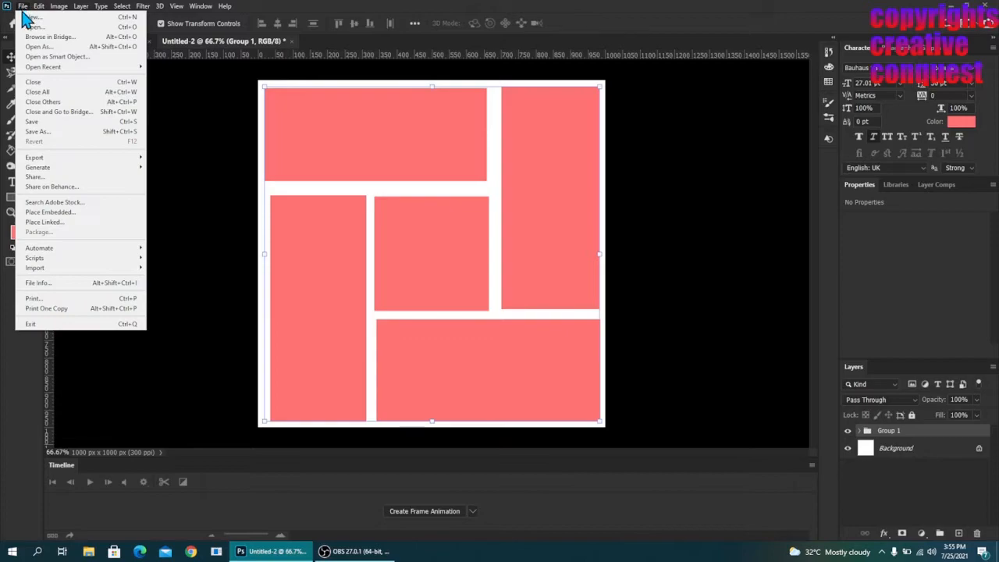
left_click(55, 222)
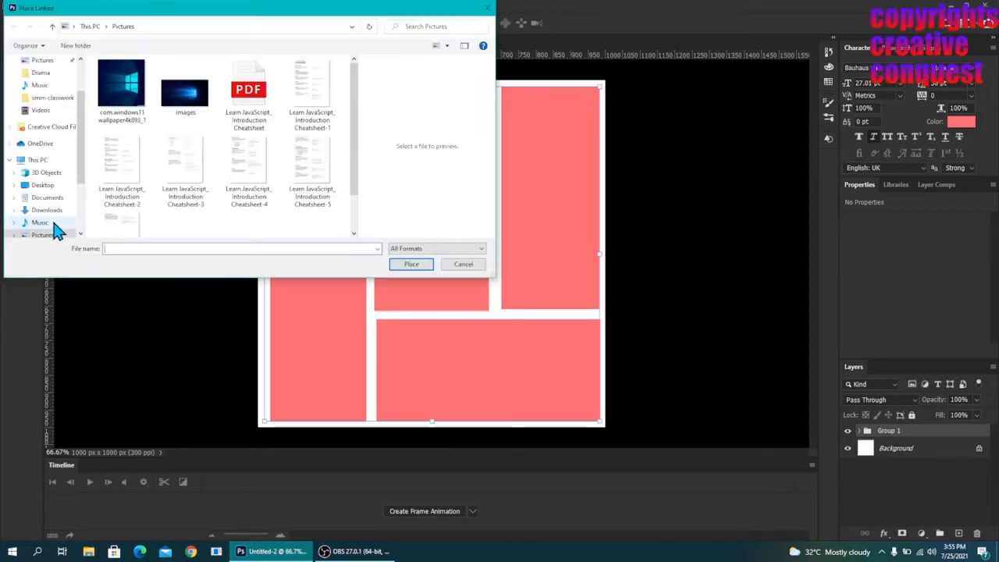
left_click(172, 103)
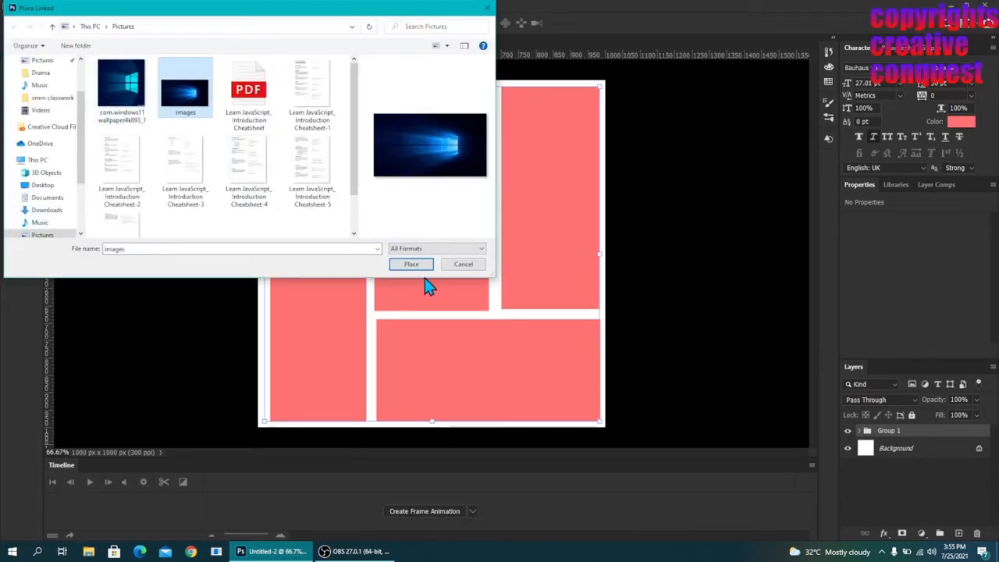
left_click(411, 267)
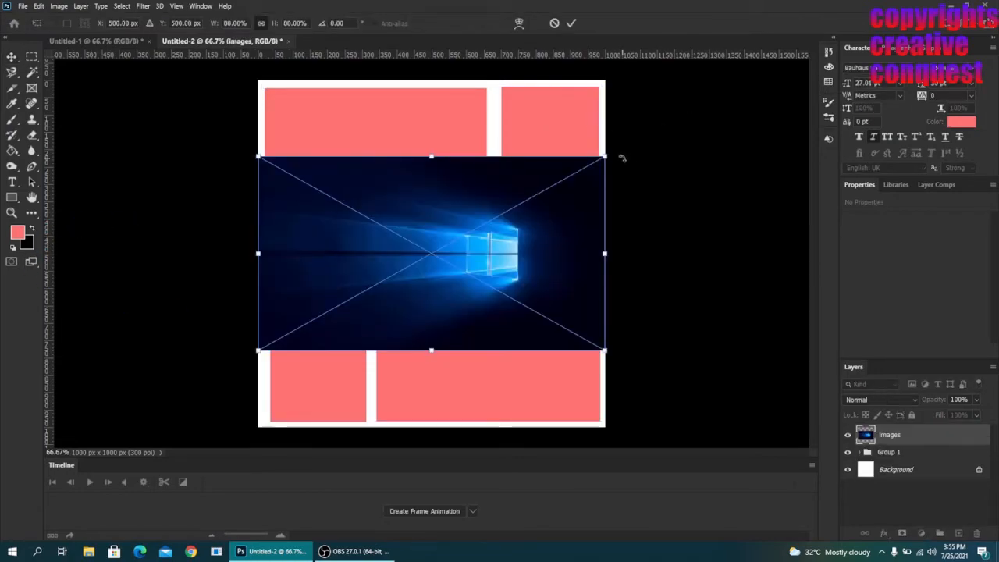
left_click_drag(603, 156, 873, 30)
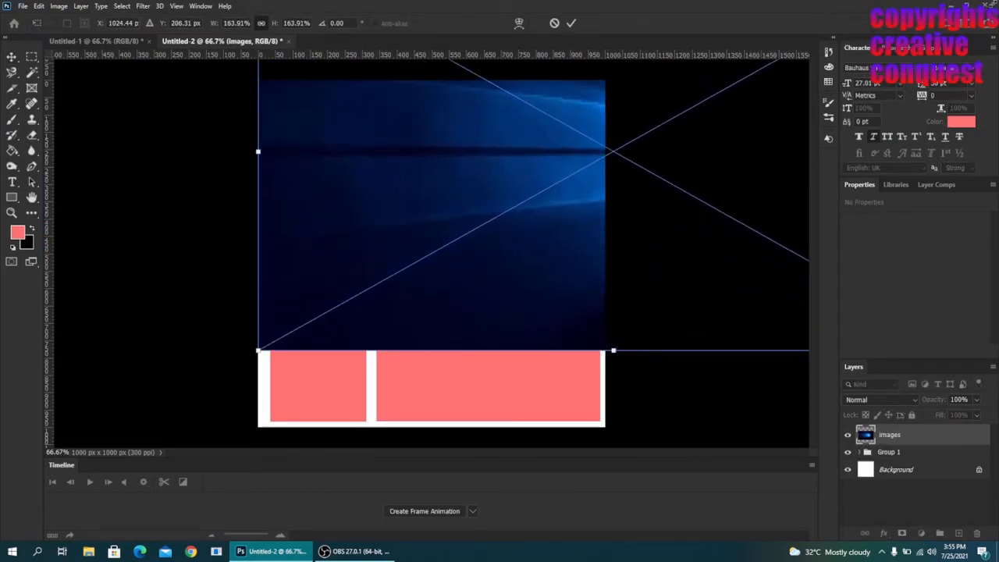
left_click_drag(461, 245, 264, 303)
left_click(571, 24)
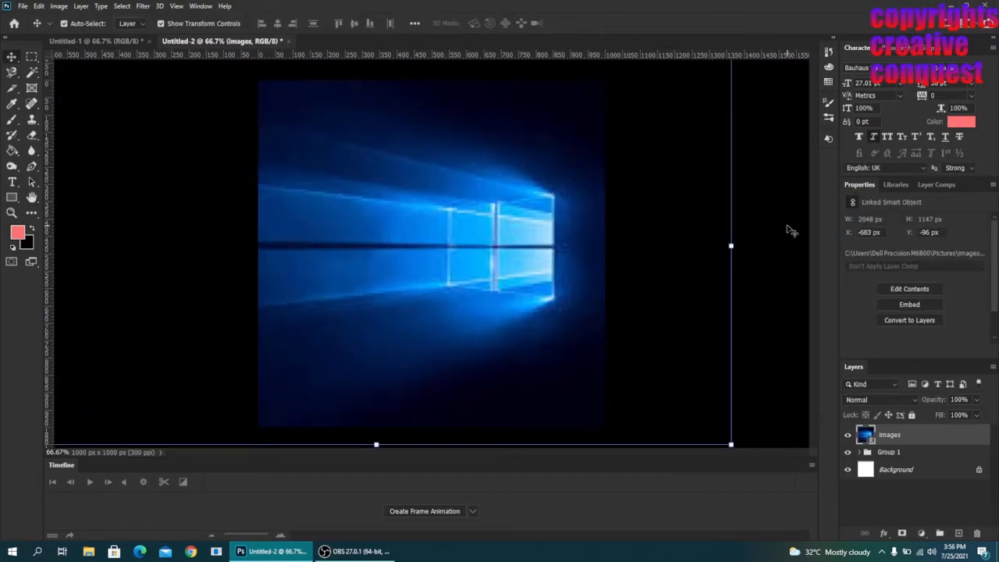
- Clip the images layer to Group 1 with a clipping mask and deselect it
right_click(935, 434)
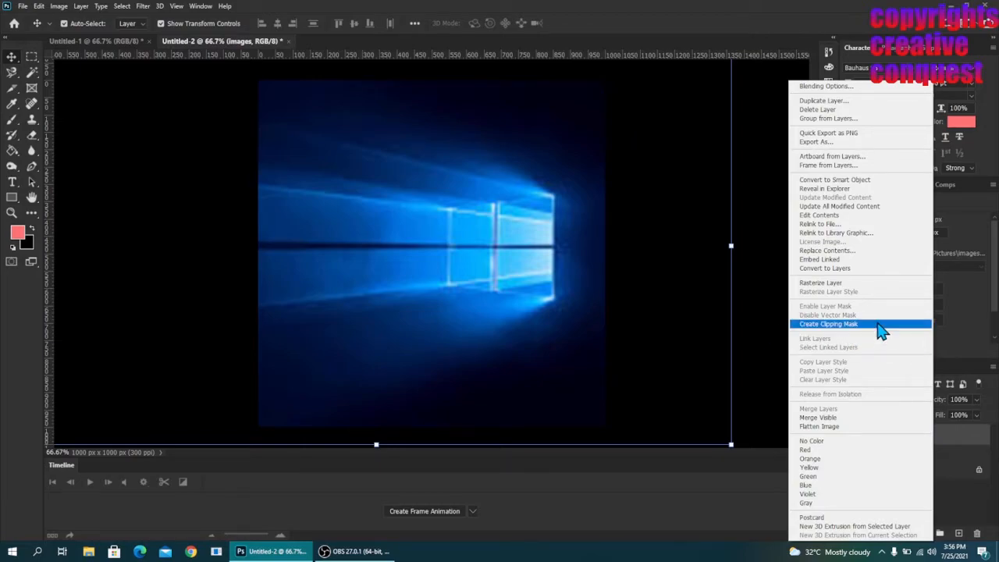
left_click(827, 324)
left_click(706, 261)
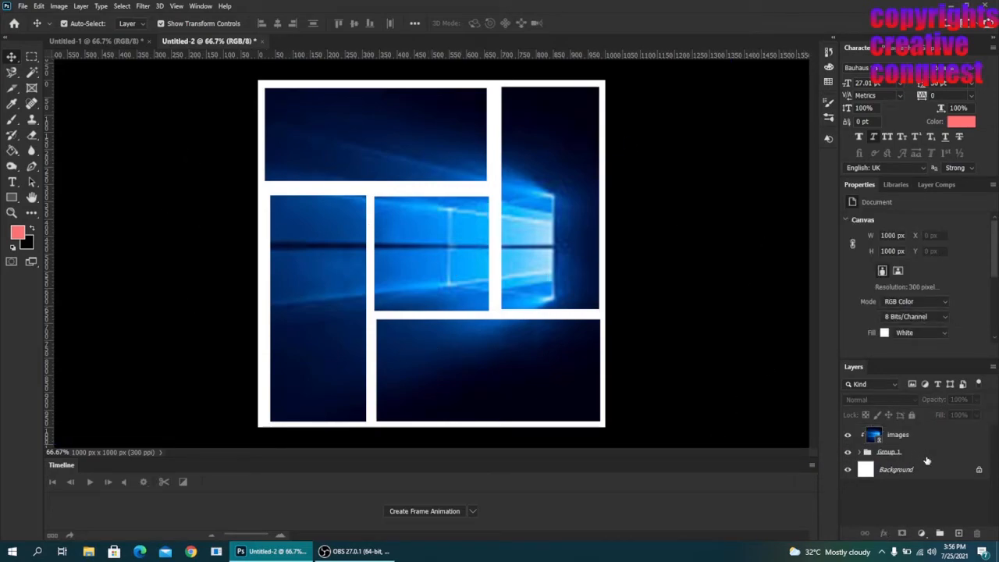
- Expand Group 1 and add a stroke and a drop shadow to Rectangle 5 with layer styles
left_click(858, 453)
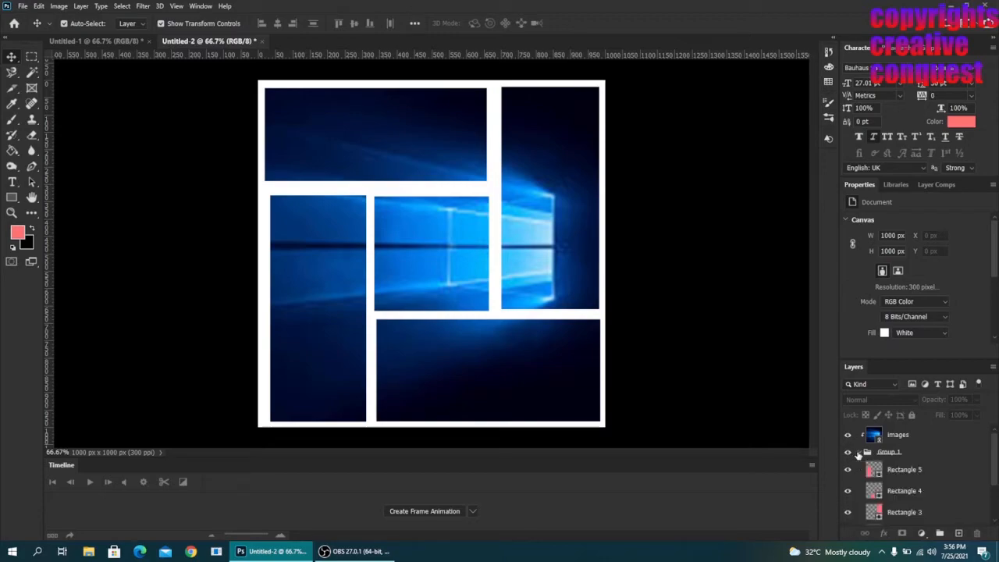
scroll(936, 466, "down", 1)
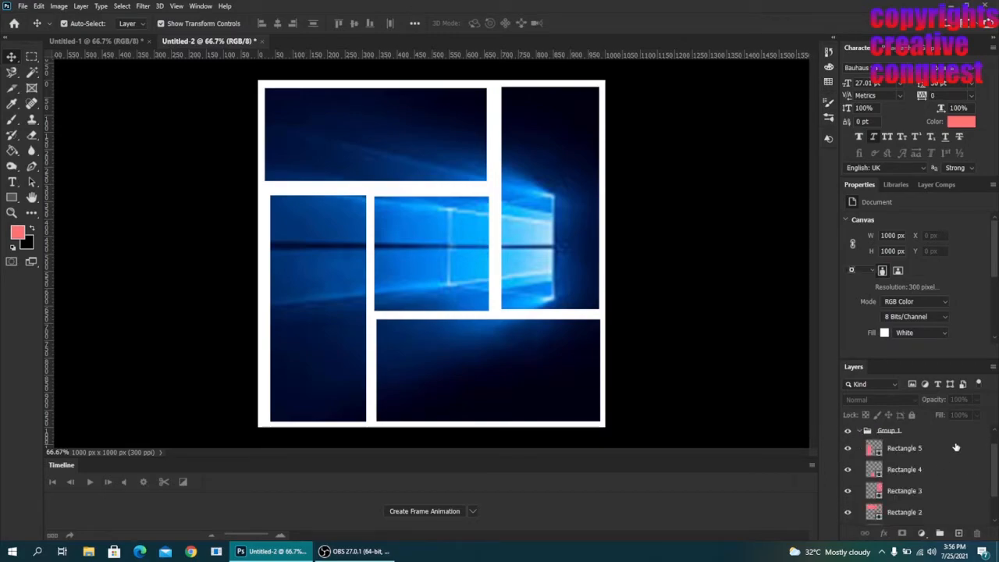
left_click(955, 448)
double_click(953, 451)
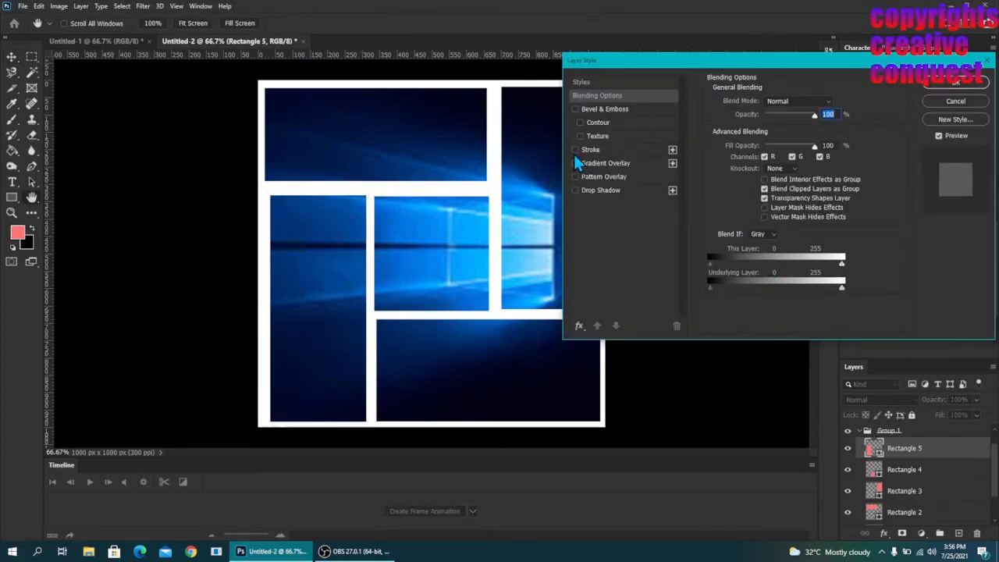
left_click(575, 152)
left_click(574, 189)
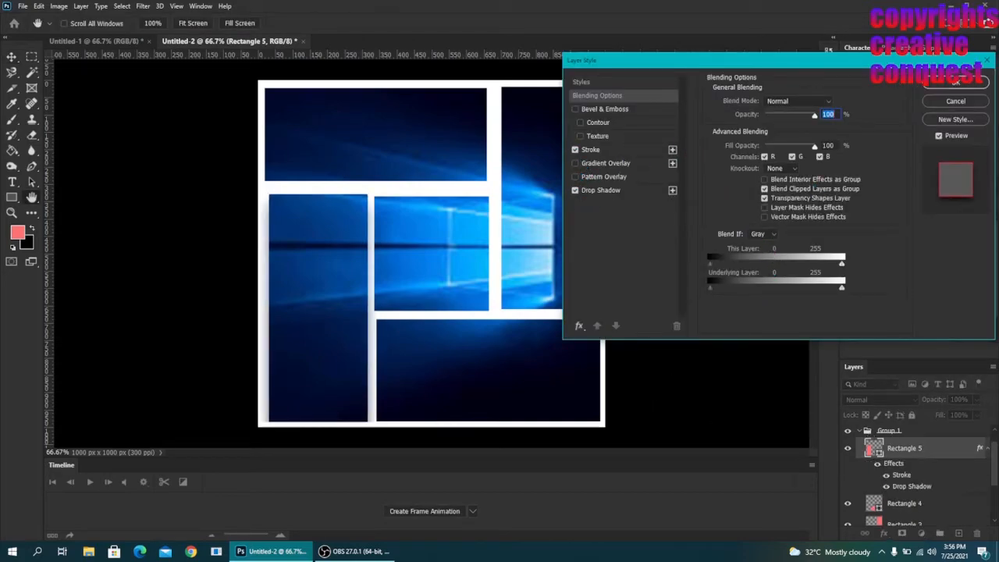
left_click(970, 84)
- Copy the stroke and drop shadow effects from Rectangle 5 onto Rectangles 4, 3, 2 and 1, and deselect all layers
scroll(896, 443, "down", 1)
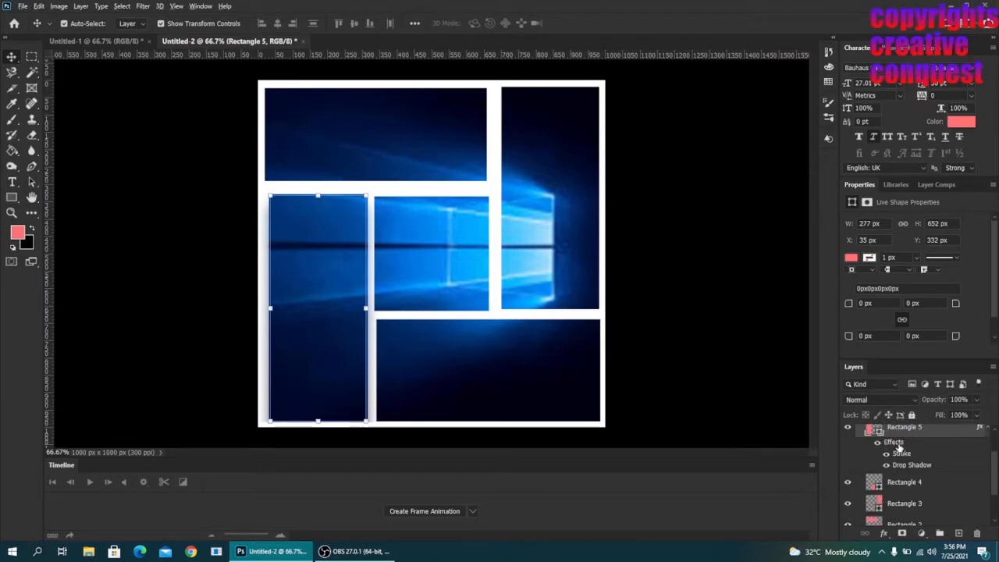
left_click_drag(897, 443, 903, 483)
scroll(903, 491, "down", 2)
left_click_drag(889, 446, 895, 491)
left_click_drag(888, 442, 893, 486)
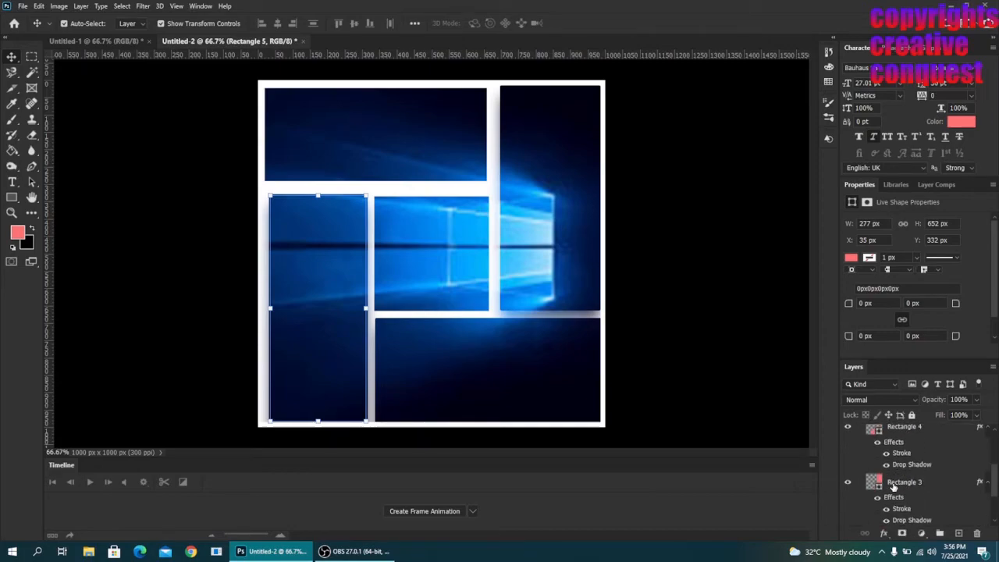
left_click(887, 441)
scroll(886, 444, "down", 3)
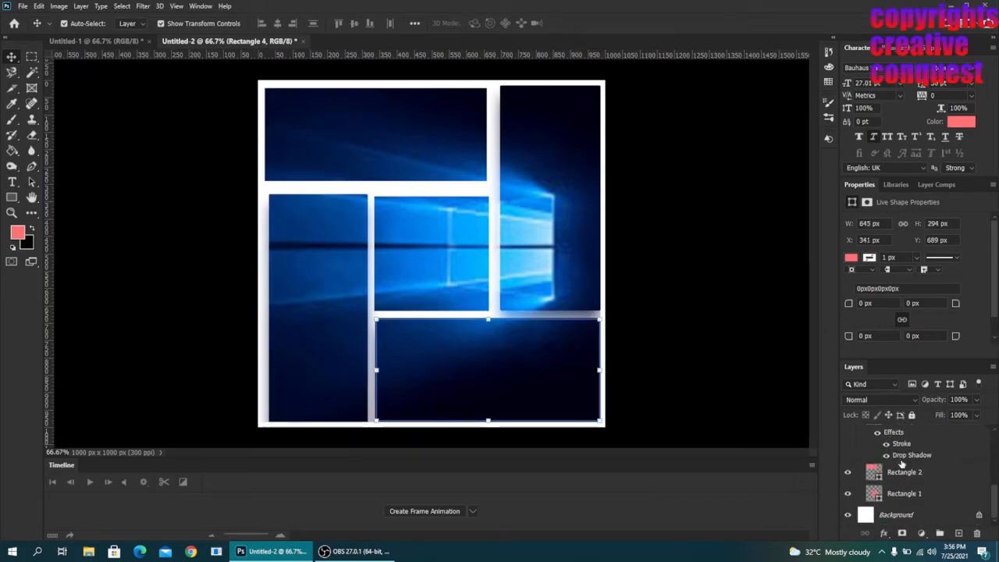
left_click_drag(895, 433, 897, 477)
scroll(898, 473, "down", 2)
left_click_drag(896, 454, 898, 501)
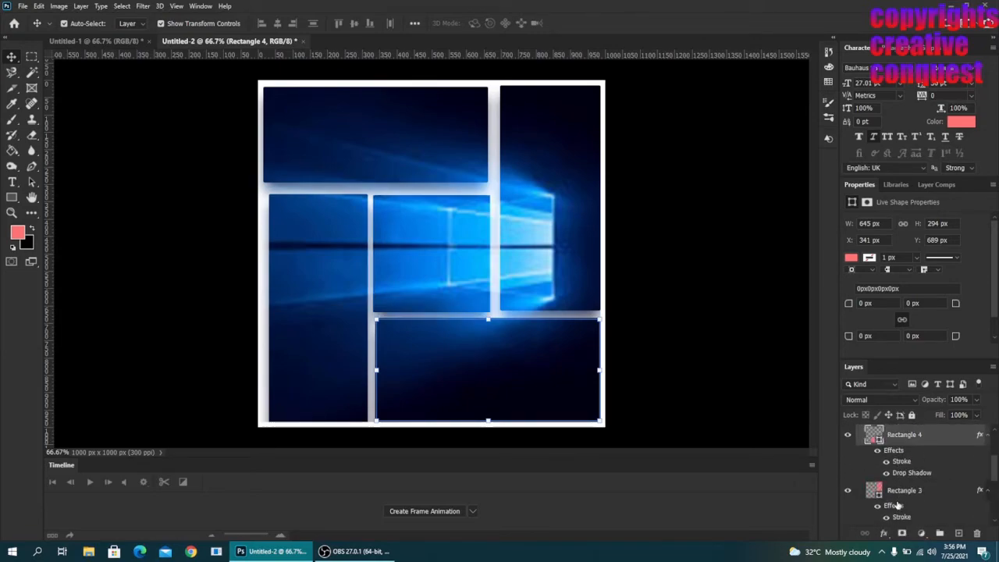
left_click(772, 396)
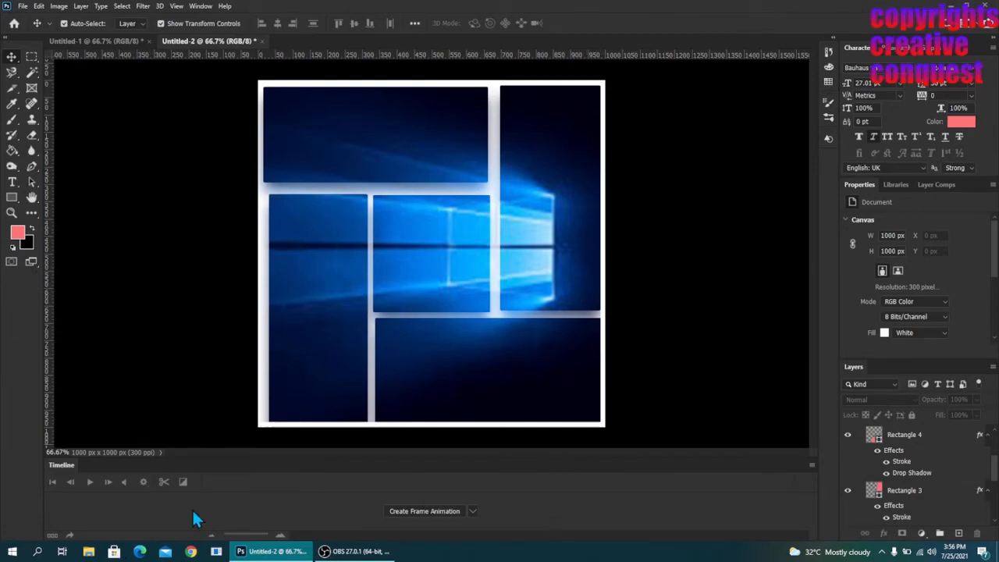
- Compare the finished collages in Untitled-1 and Untitled-2
left_click(115, 42)
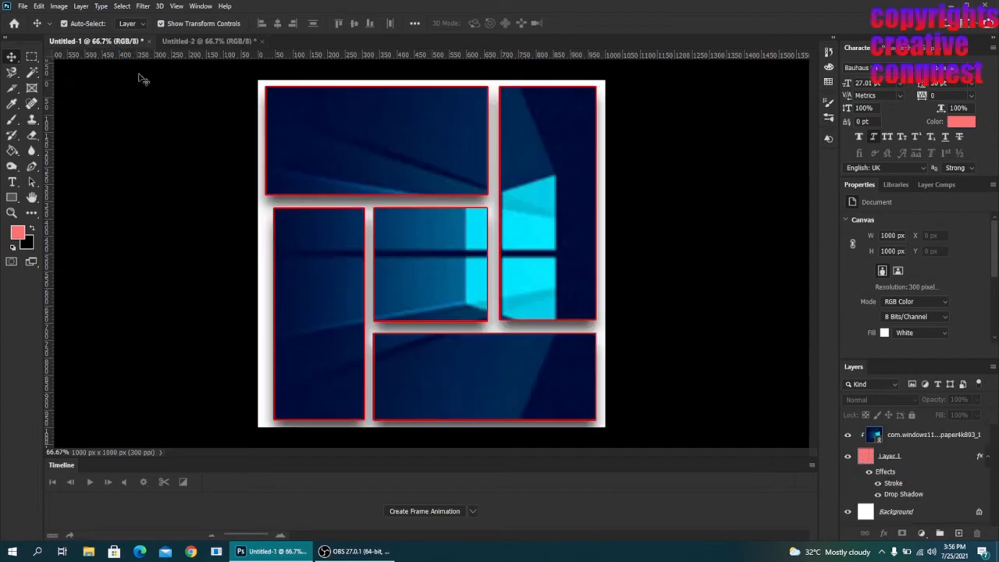
left_click(209, 42)
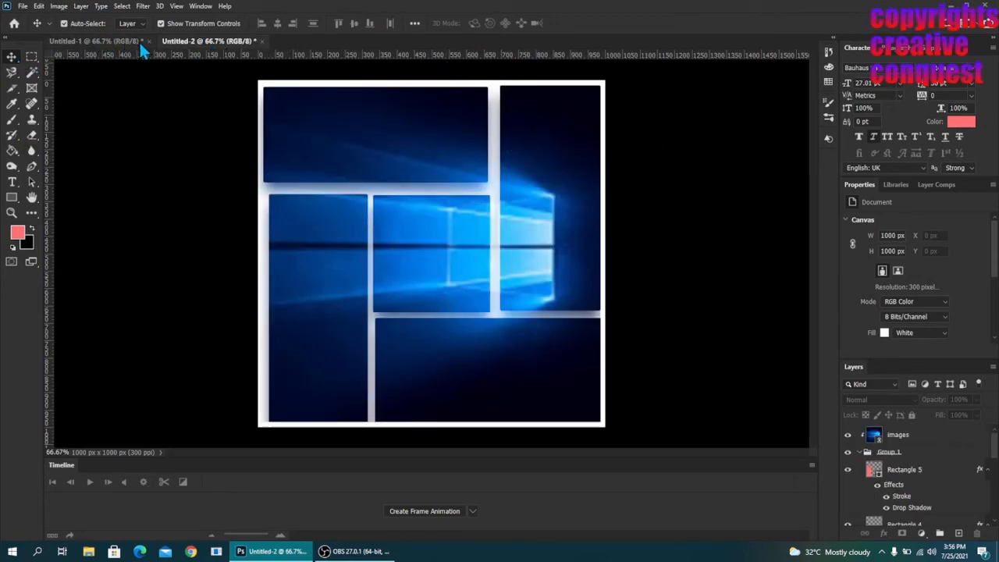
left_click(107, 41)
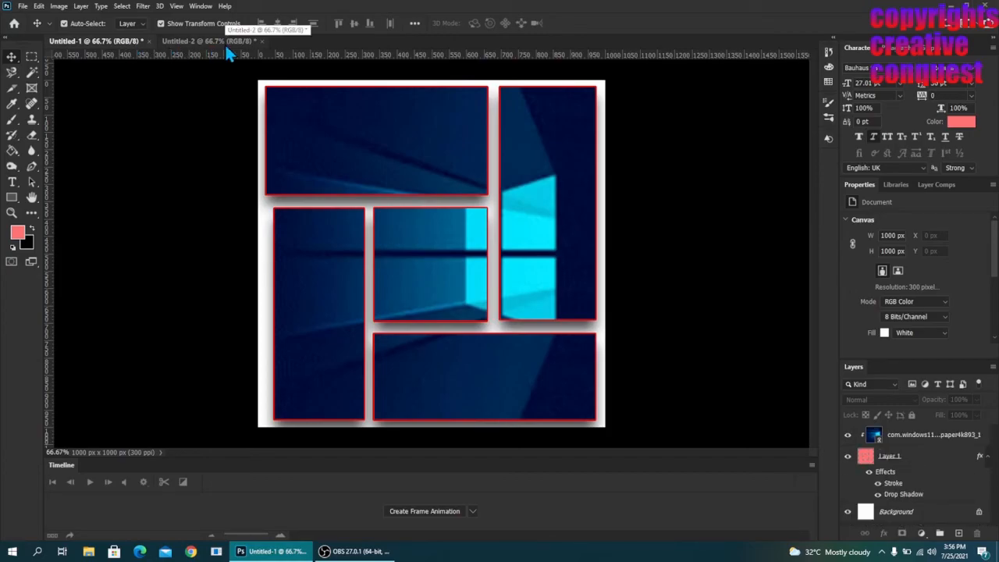
left_click(380, 554)
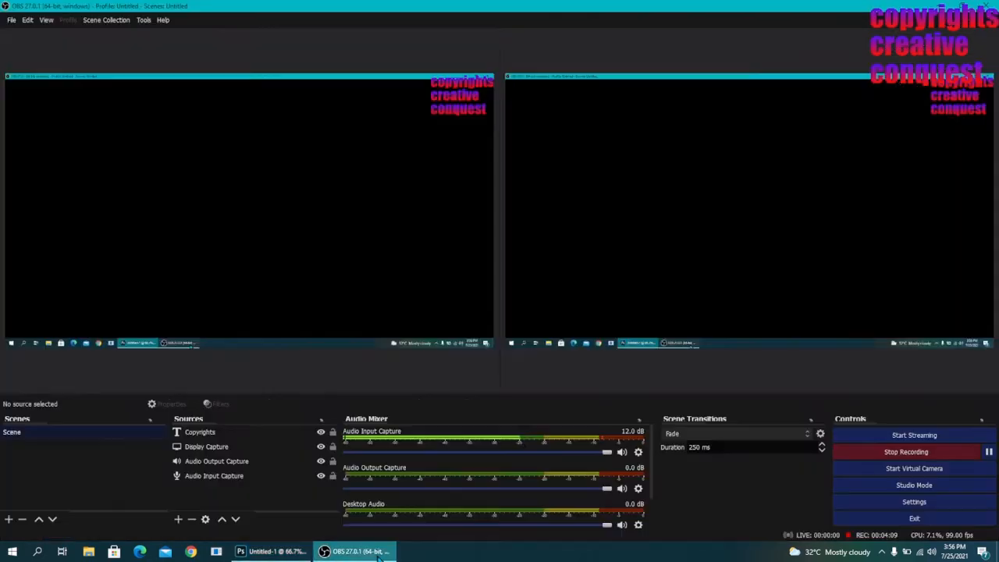